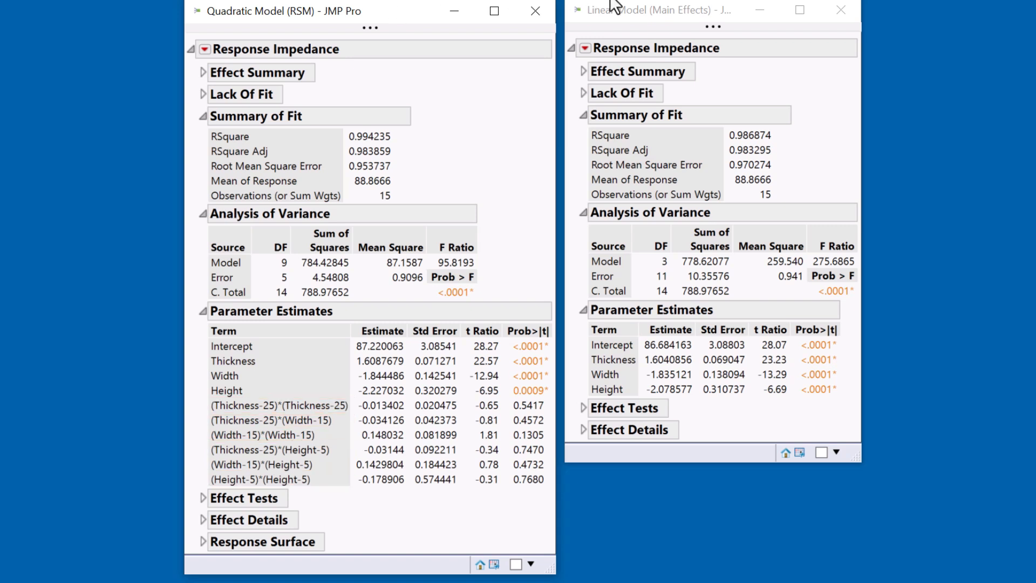
Add the Press row diagnostic to the Quadratic Model (RSM) report
click(681, 7)
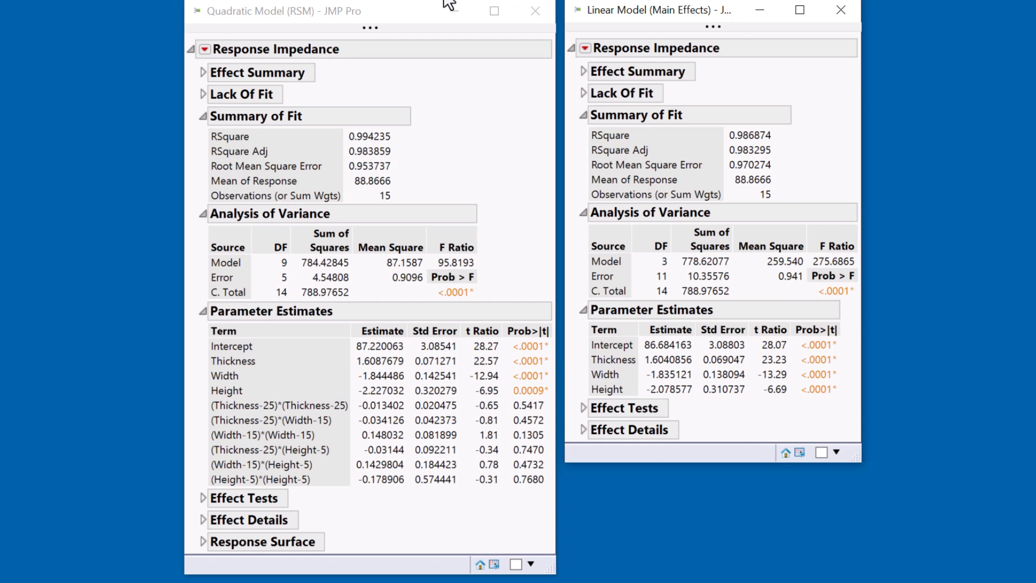
click(207, 52)
click(205, 49)
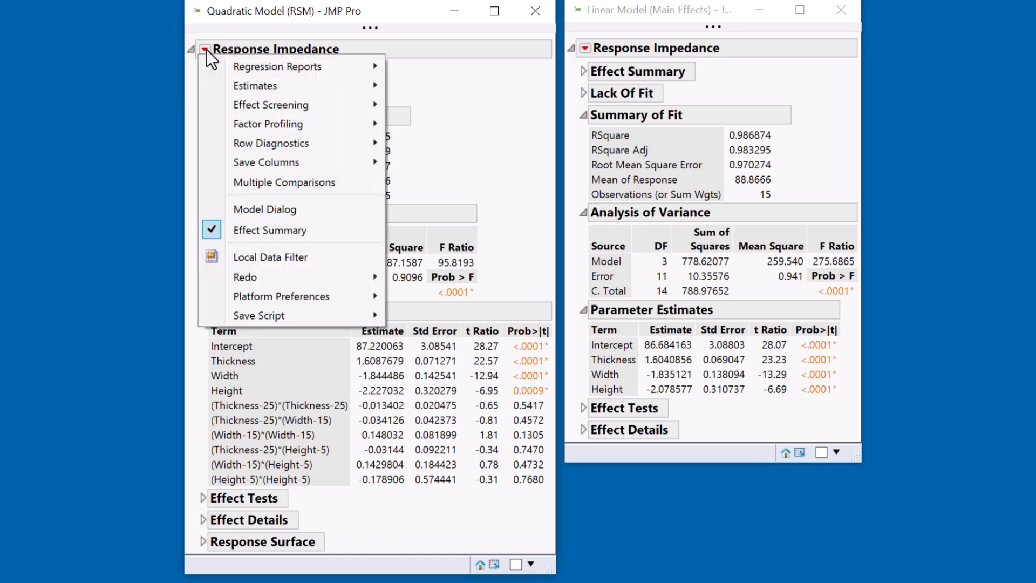
mouse_move(273, 143)
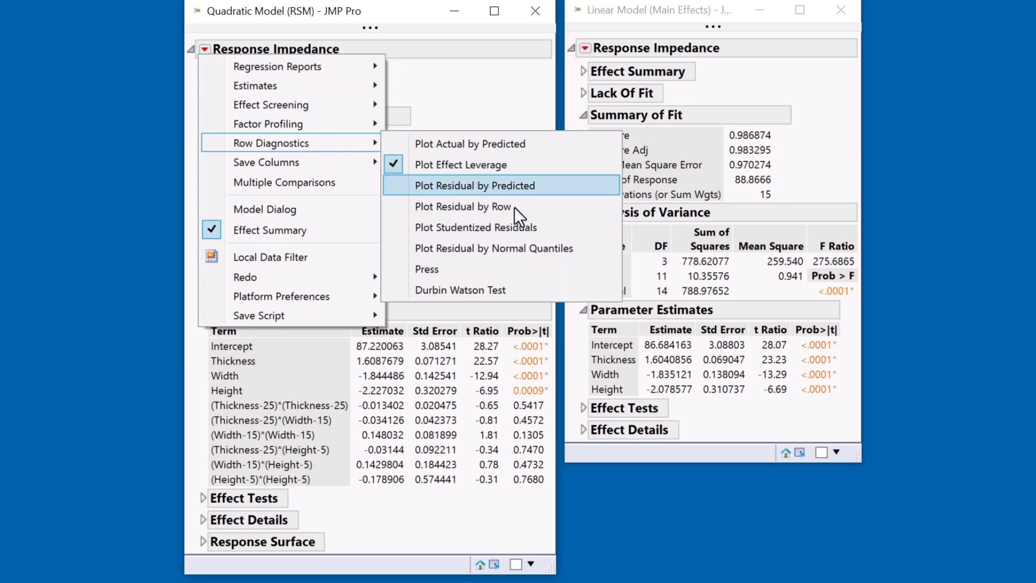
click(506, 272)
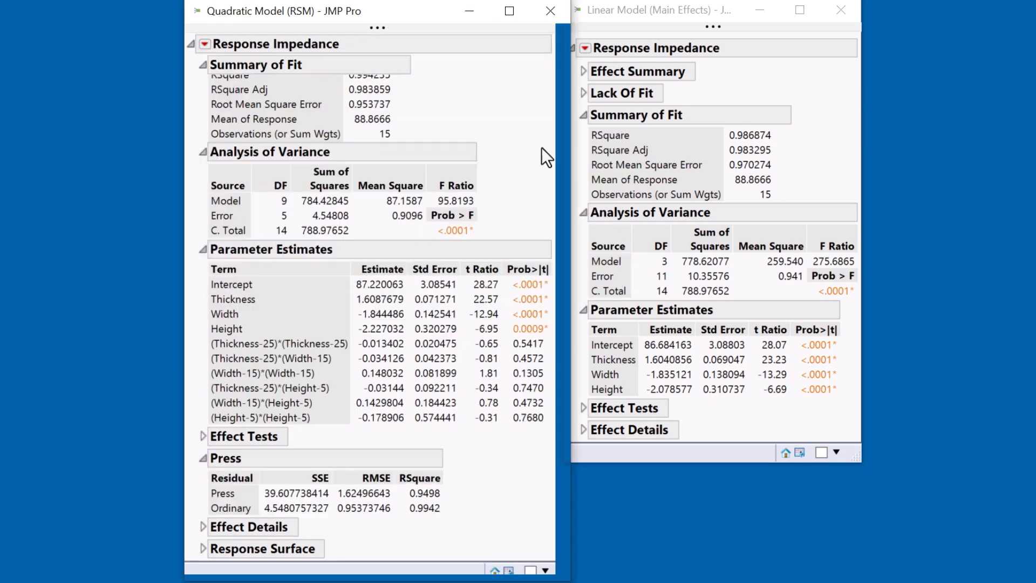
Add the Press row diagnostic to the Linear Model (Main Effects) report and arrange the two report windows side by side without overlap
click(585, 48)
mouse_move(639, 141)
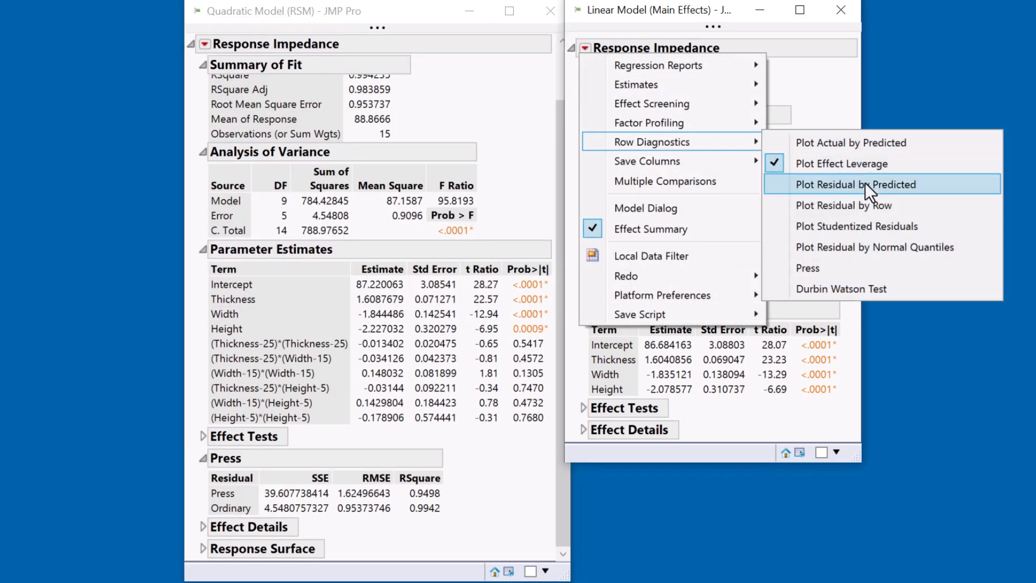
click(851, 266)
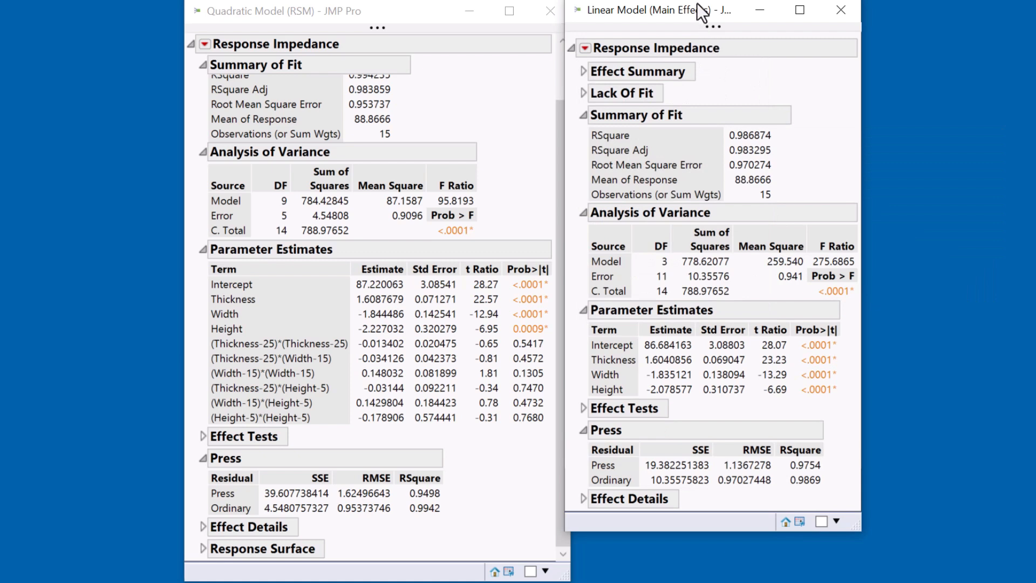
drag(701, 9, 705, 10)
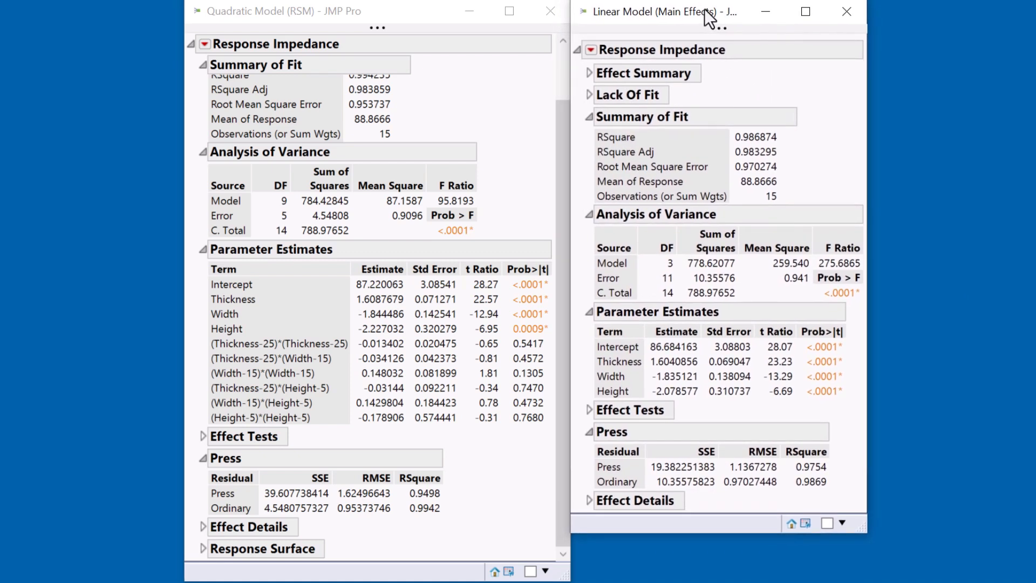
drag(425, 9, 416, 8)
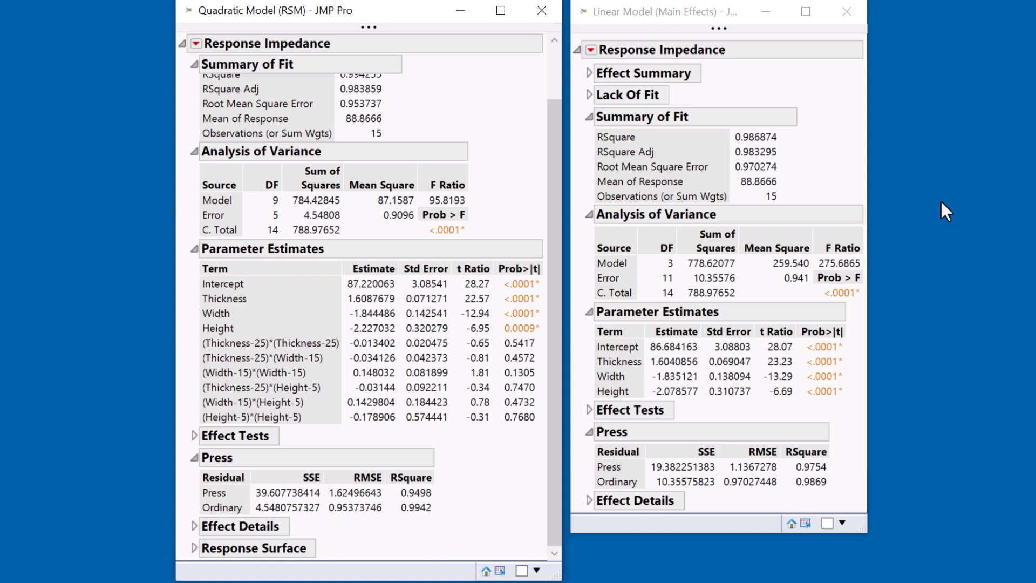
Show AICc in the regression reports of both the quadratic and the linear model
click(197, 43)
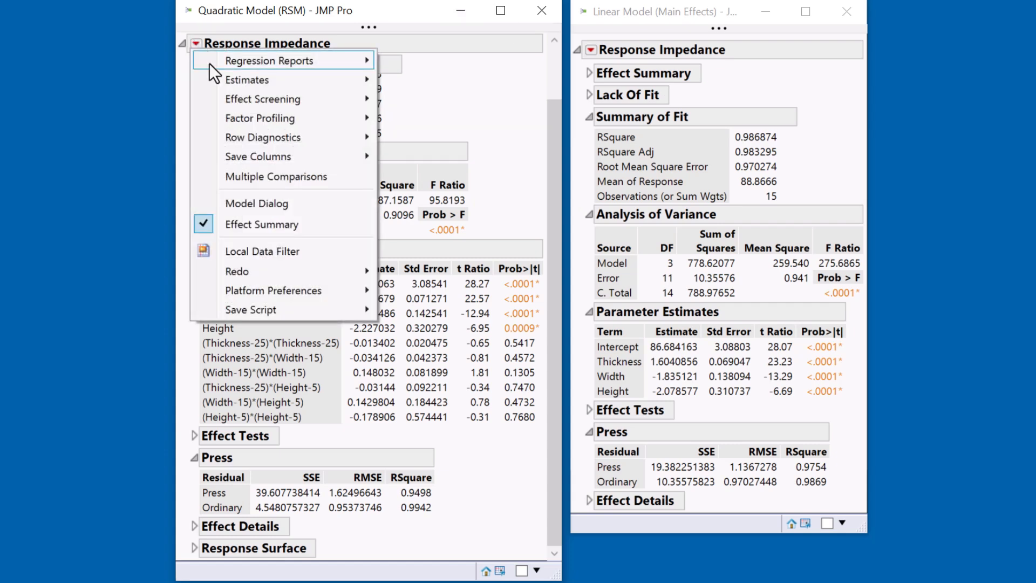
mouse_move(347, 65)
click(455, 206)
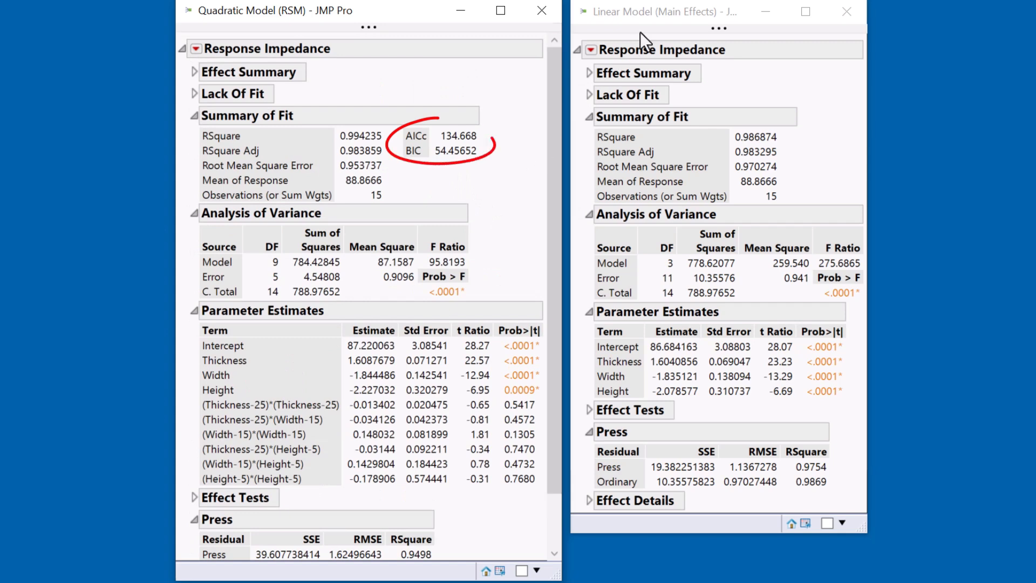
click(592, 48)
mouse_move(616, 57)
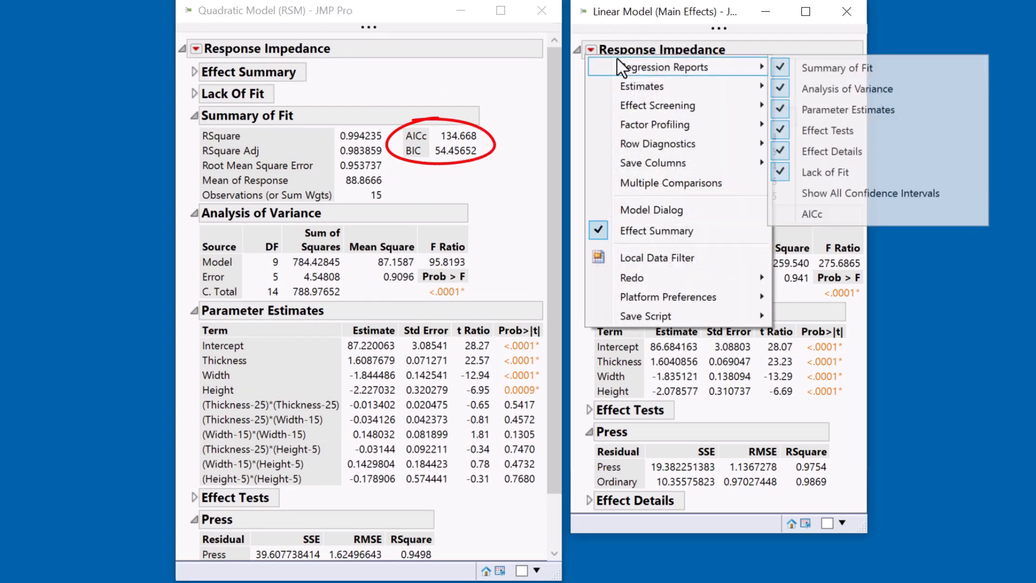
click(873, 208)
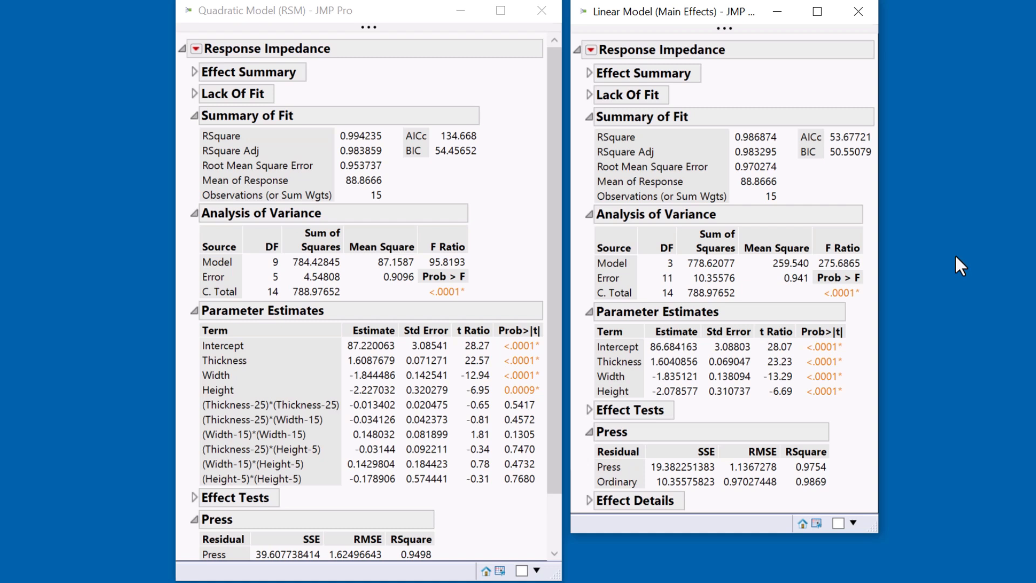
Add the Prediction Profiler to the quadratic model report and move its Height setting to about 5.066
click(196, 48)
mouse_move(246, 123)
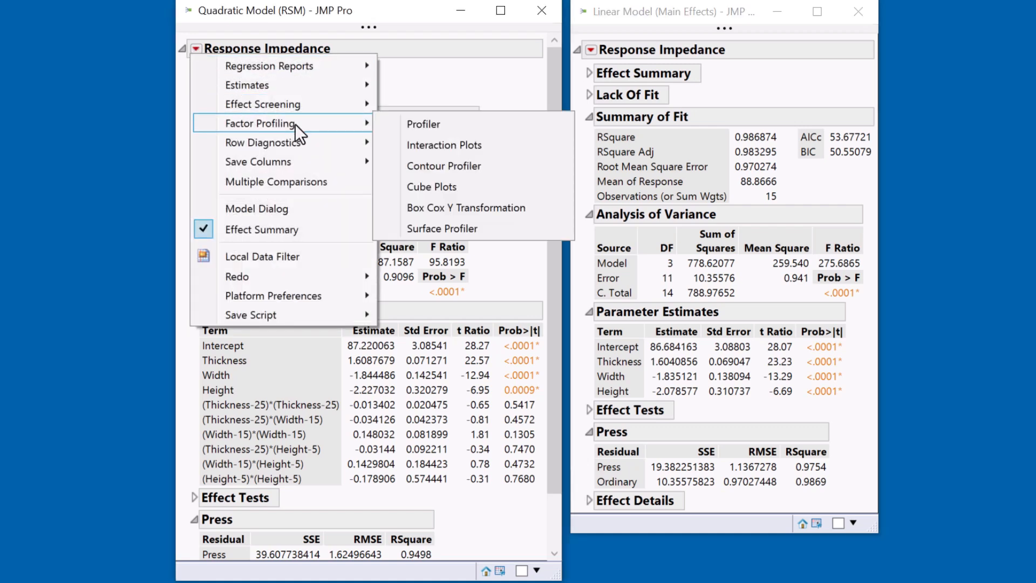
click(462, 127)
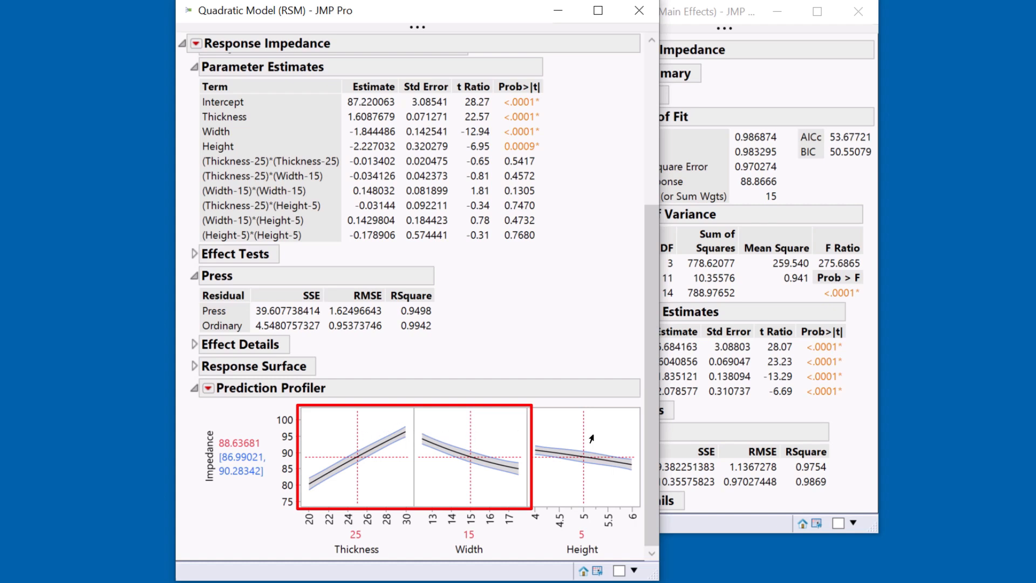
mouse_move(601, 433)
mouse_down()
mouse_move(538, 432)
mouse_move(615, 428)
mouse_move(586, 430)
mouse_up()
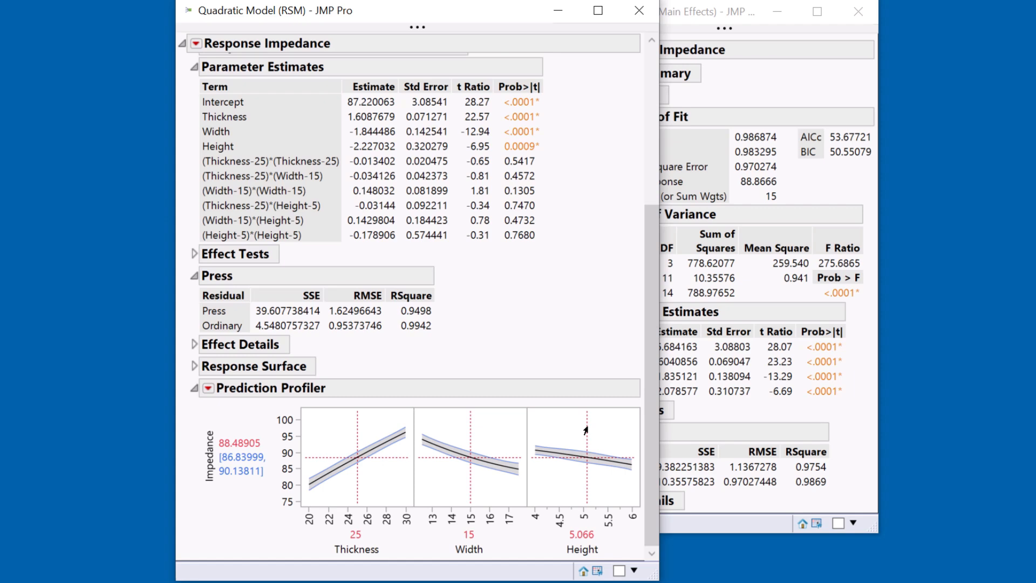
Expand the quadratic model's Effect Summary and remove the Height*Height and Thickness*Height effects
scroll(552, 340, up, 5)
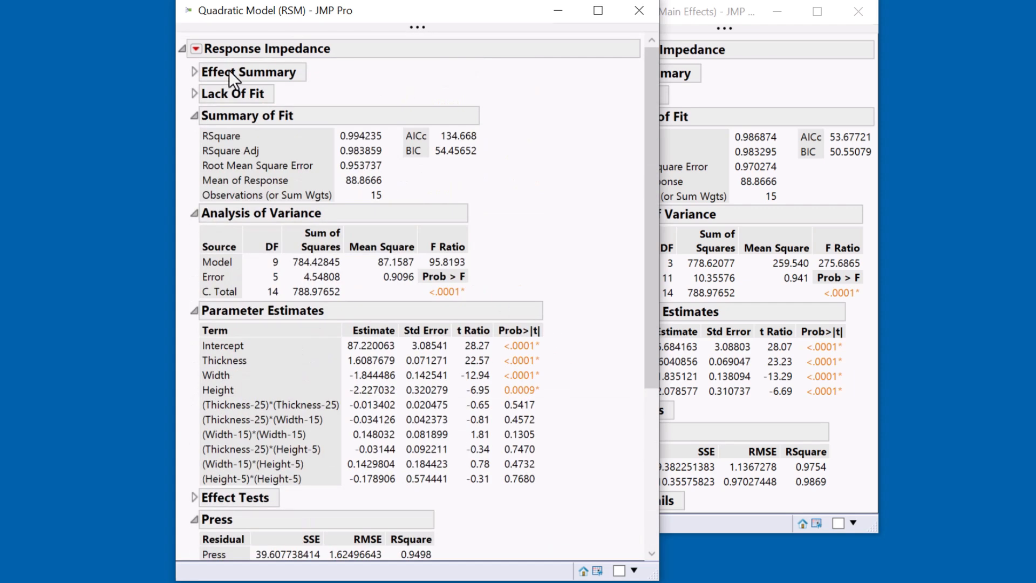
click(194, 72)
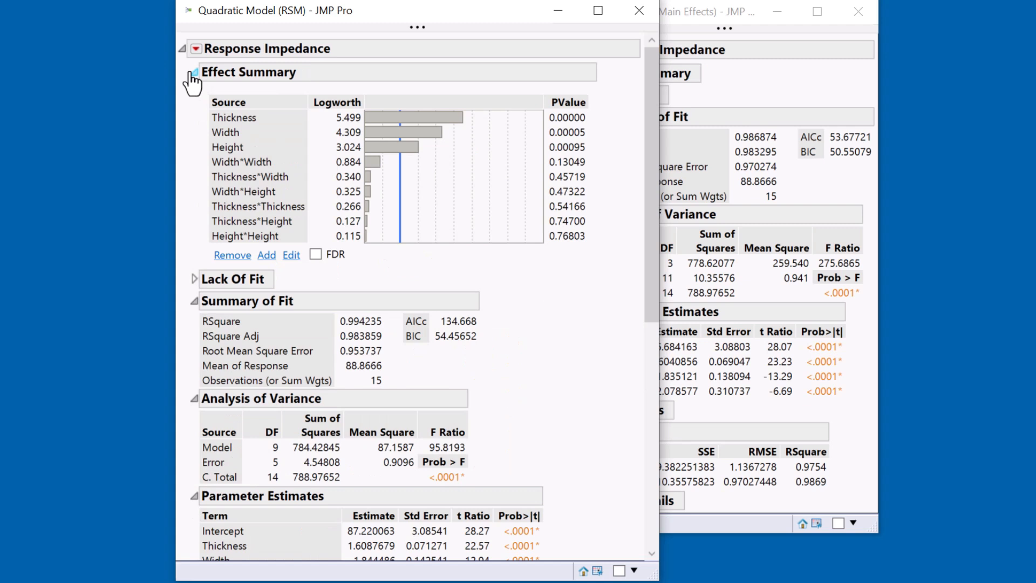
click(235, 234)
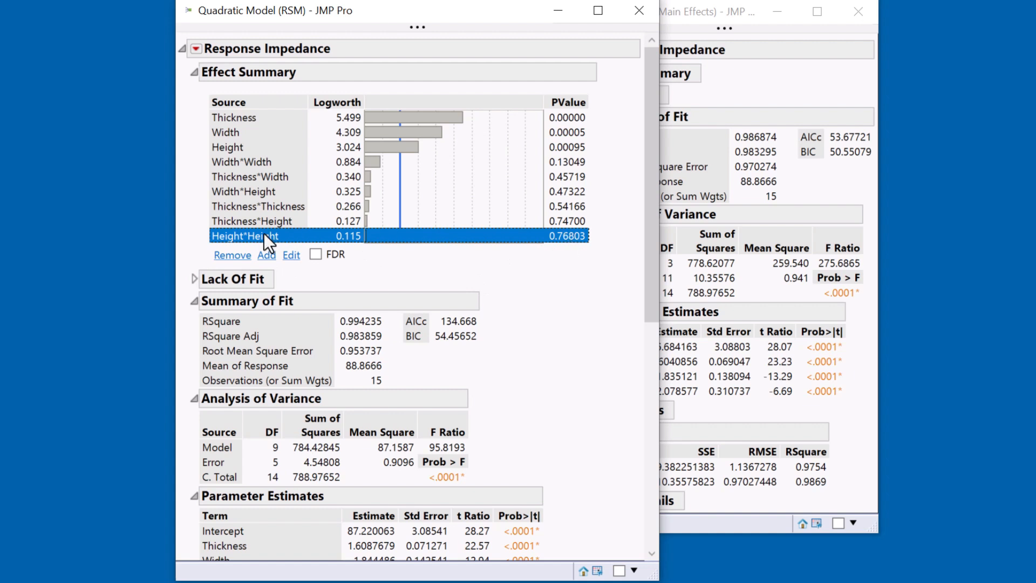
click(232, 255)
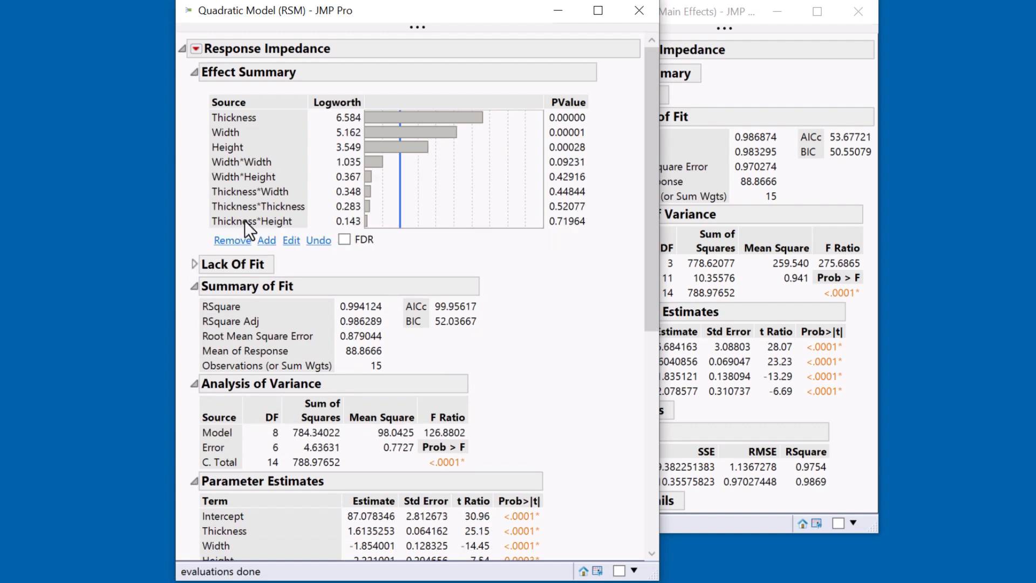
click(244, 221)
click(233, 240)
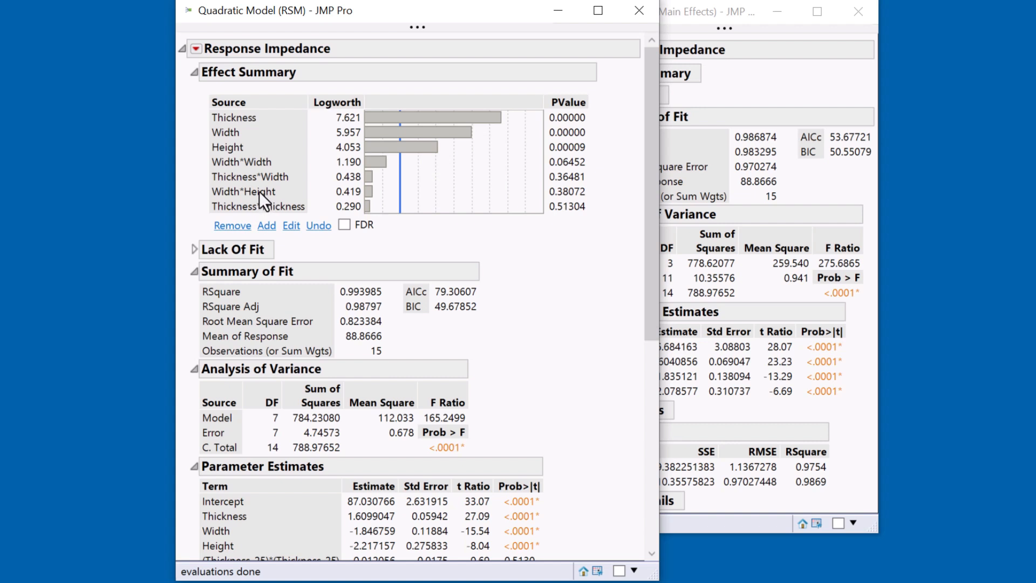
Remove the Thickness*Thickness and Width*Height effects from the quadratic model, checking the Prediction Profiler before removing them
click(259, 192)
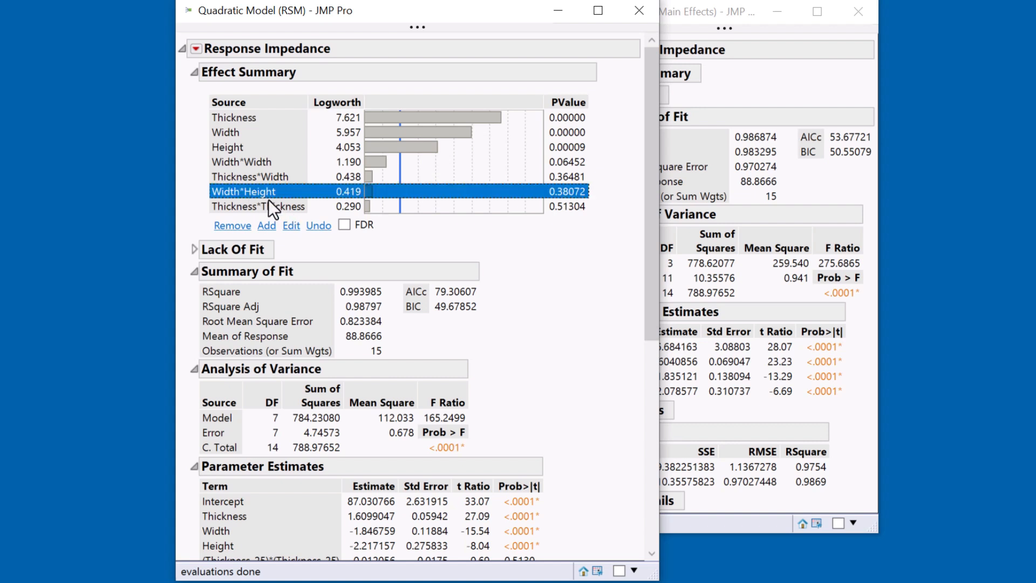
scroll(307, 310, down, 10)
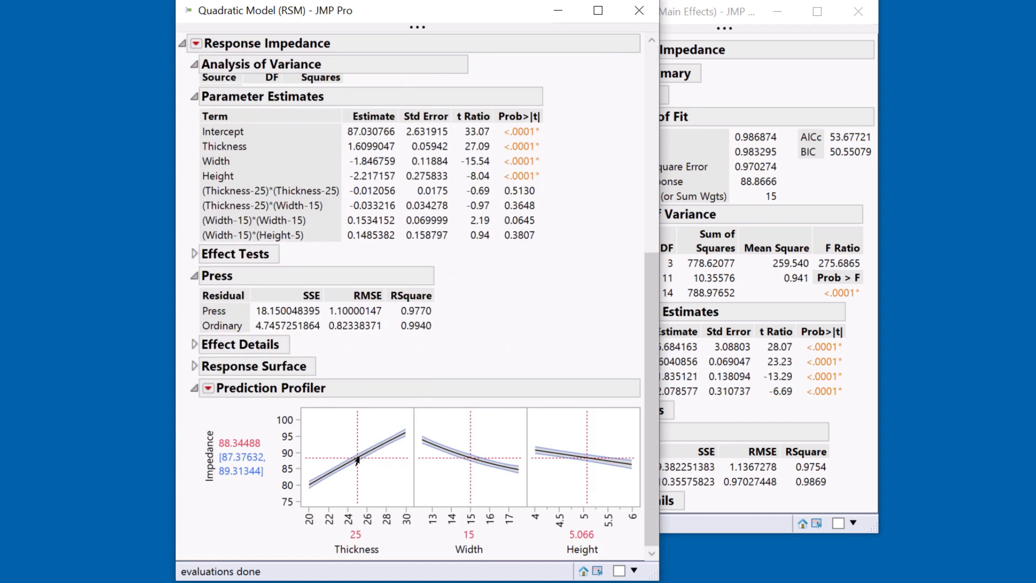
scroll(376, 455, up, 5)
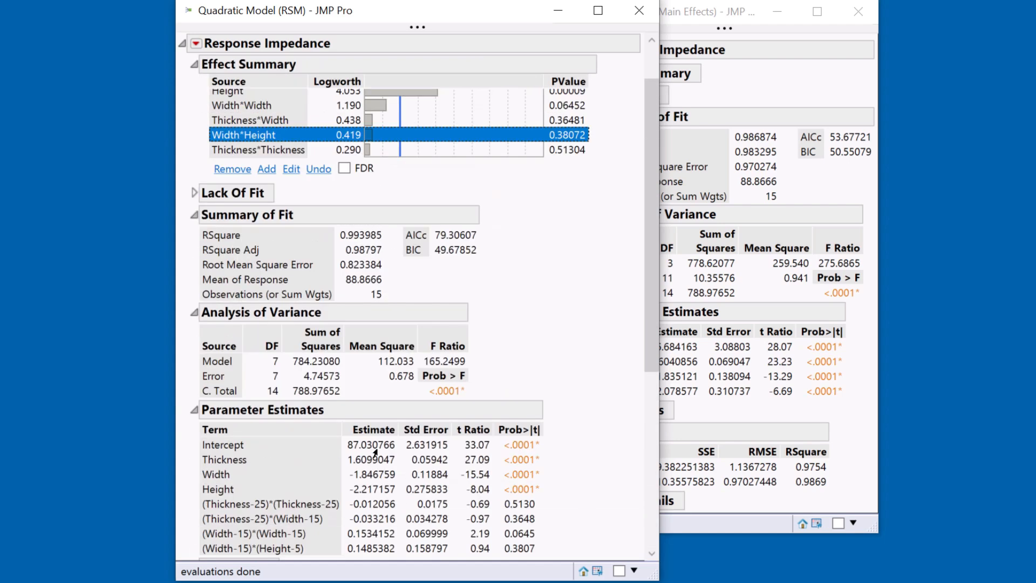
scroll(375, 452, up, 2)
click(244, 206)
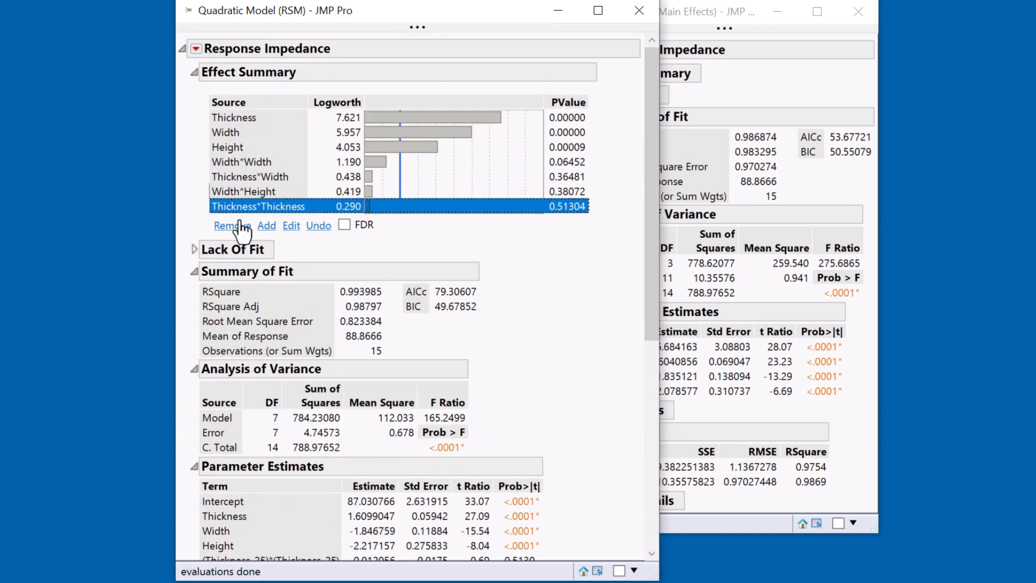
click(240, 225)
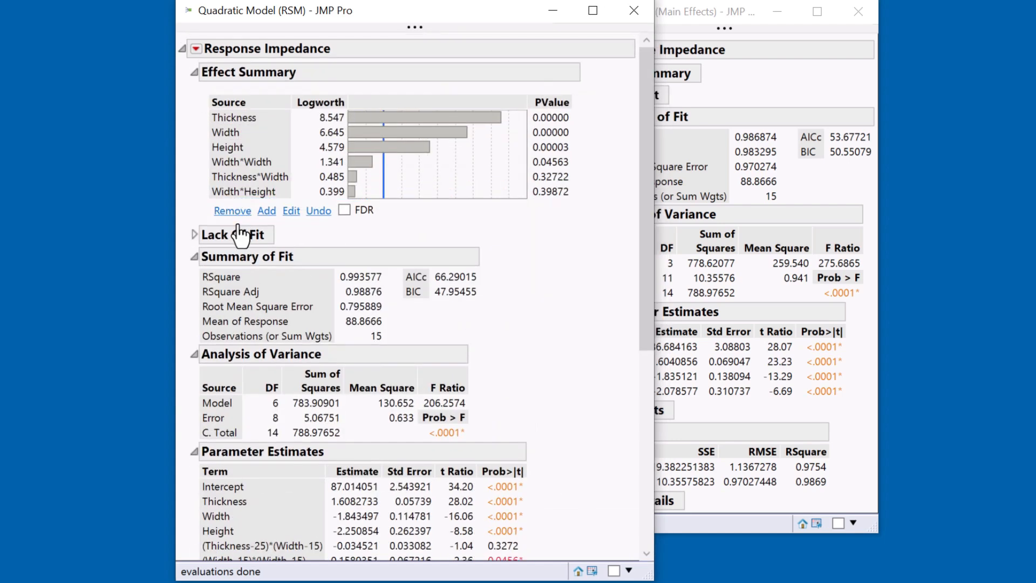
click(242, 191)
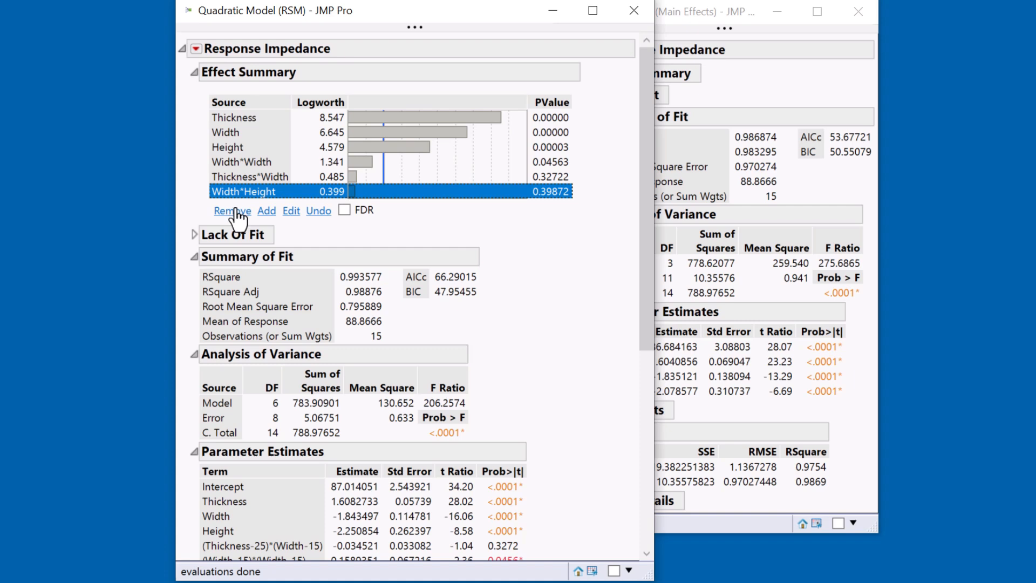
click(233, 211)
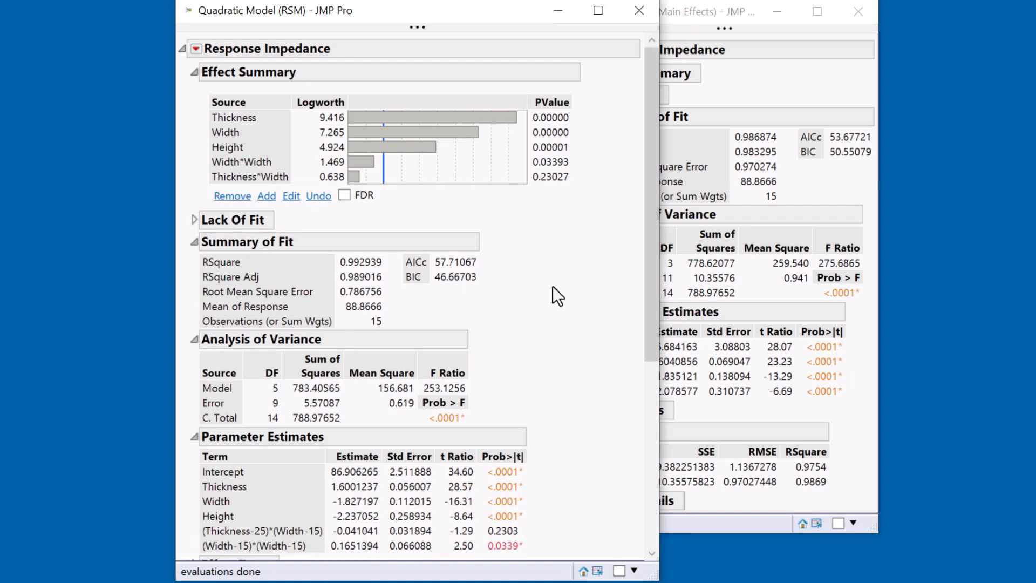
Move the Width setting in the quadratic model's Prediction Profiler to about 14.418
scroll(551, 294, down, 6)
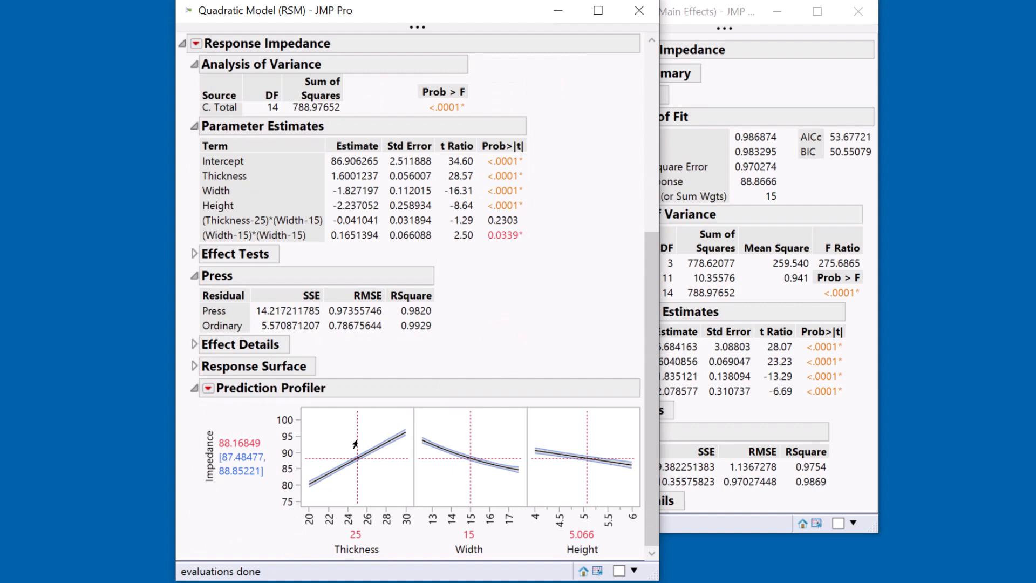
mouse_move(471, 445)
mouse_down()
mouse_move(432, 443)
mouse_move(502, 446)
mouse_move(452, 445)
mouse_up()
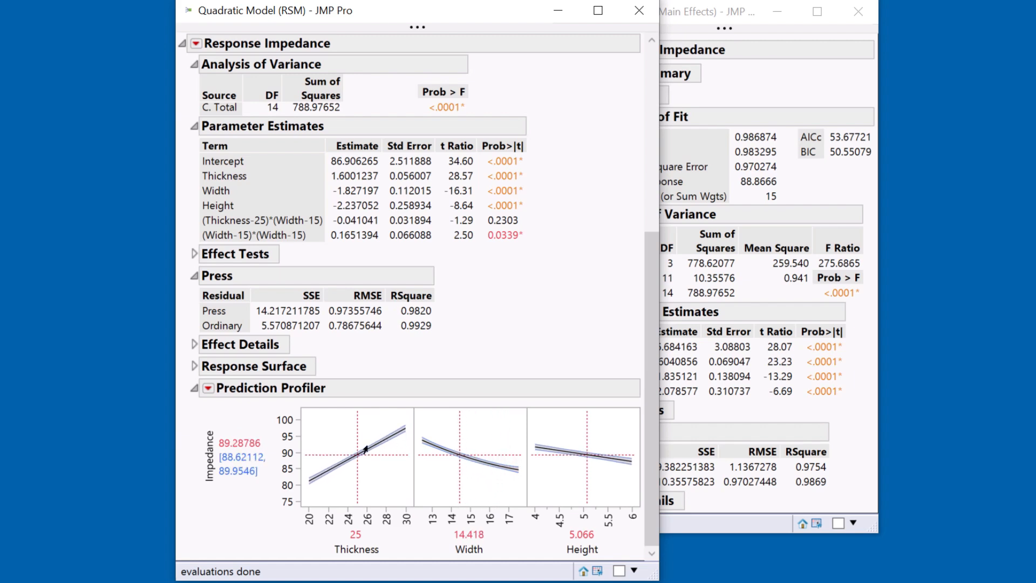
Remove the Thickness*Width effect from the quadratic model in the Effect Summary
scroll(356, 377, up, 6)
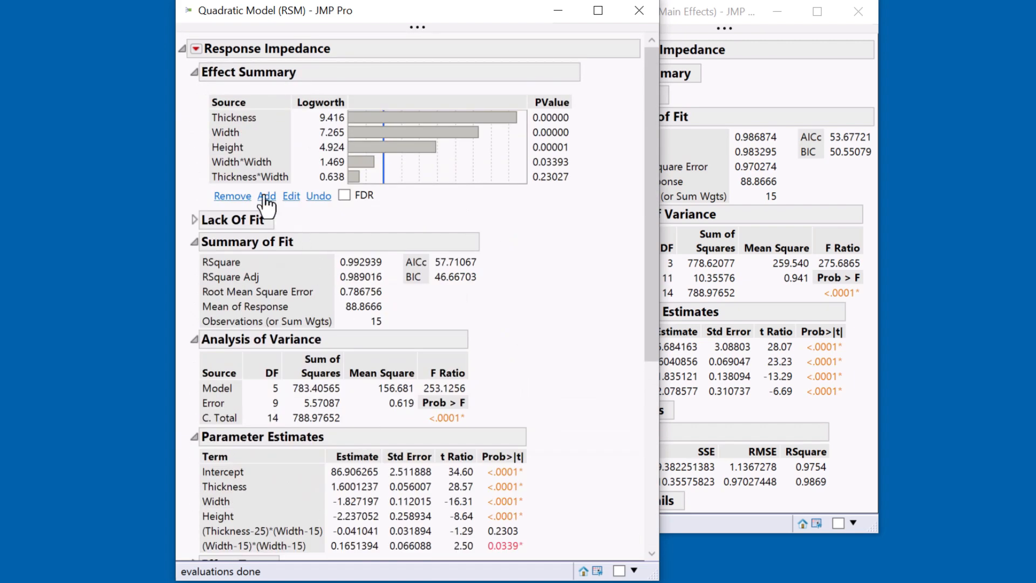
click(263, 177)
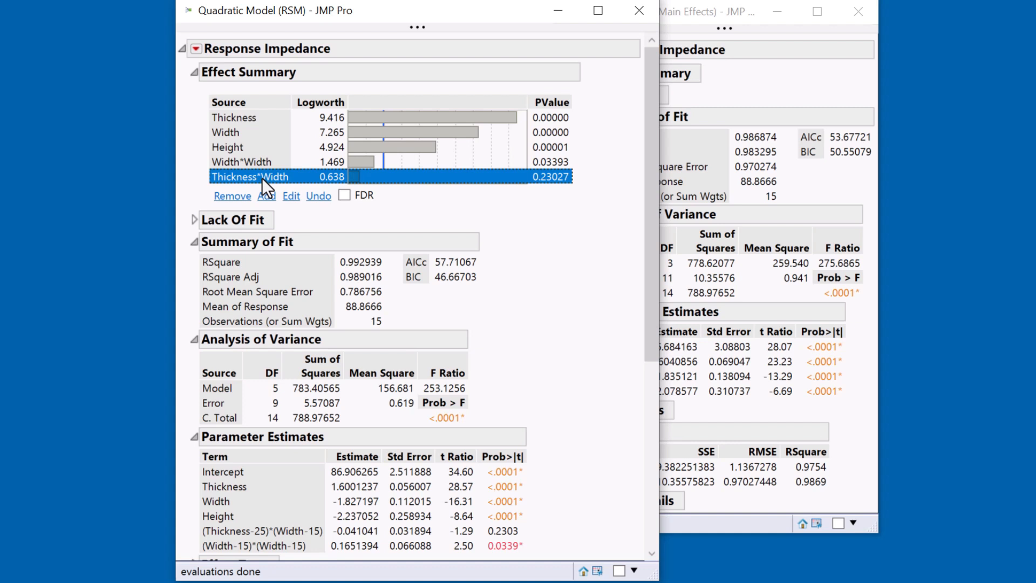
click(232, 196)
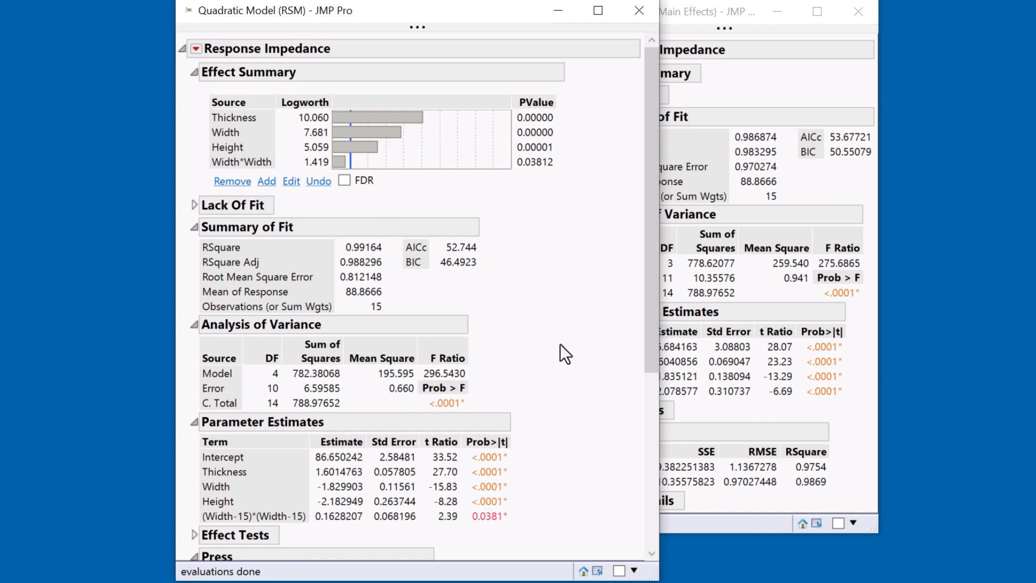
Narrow the Impedance axis of the Prediction Profiler to a range of about 80 to 98
scroll(560, 345, down, 5)
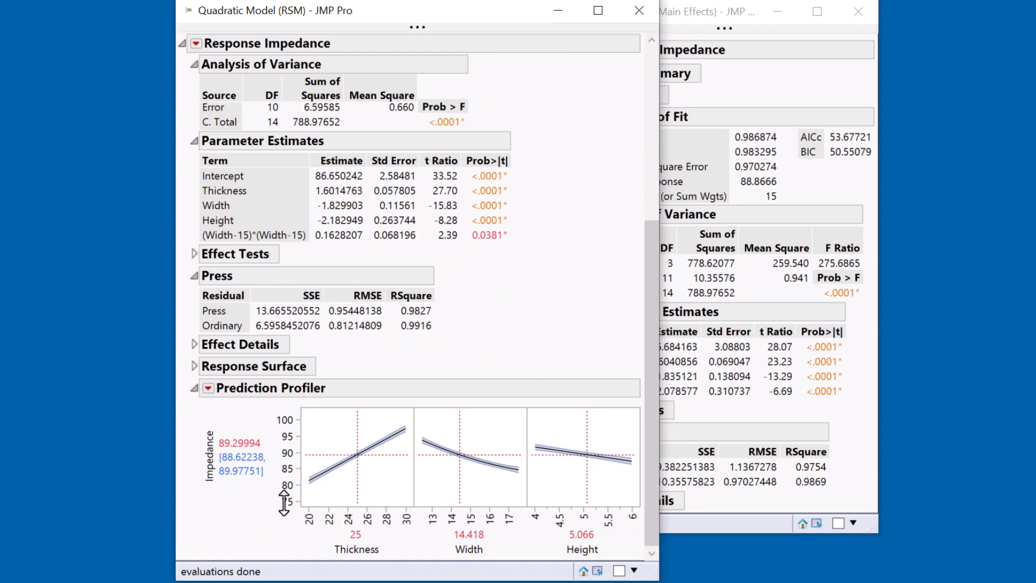
drag(291, 494, 292, 515)
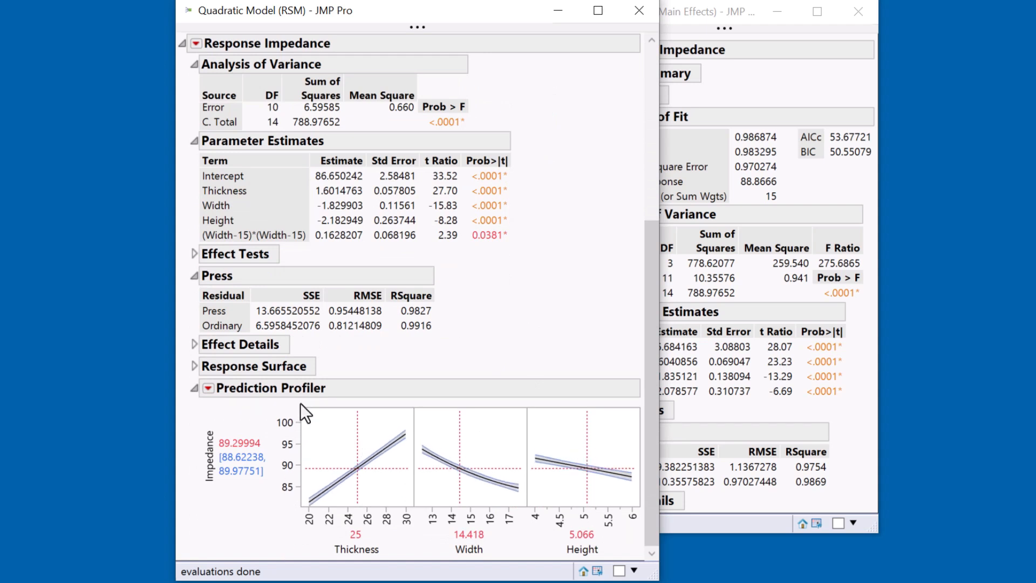
drag(296, 417, 297, 392)
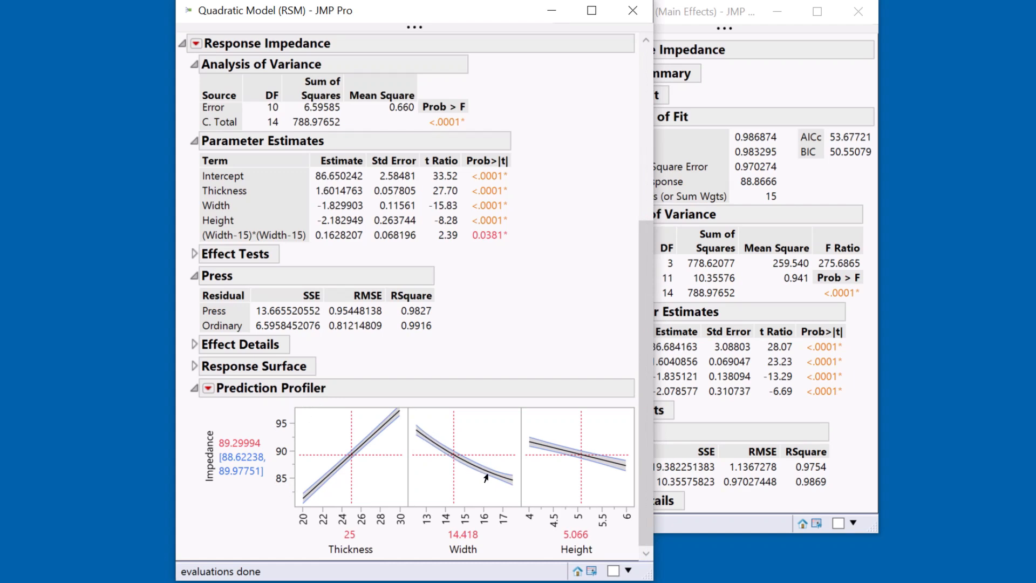
Place the quadratic model report beside the linear one and compare their fit and Press statistics, including the linear model's Lack Of Fit test
scroll(490, 377, up, 5)
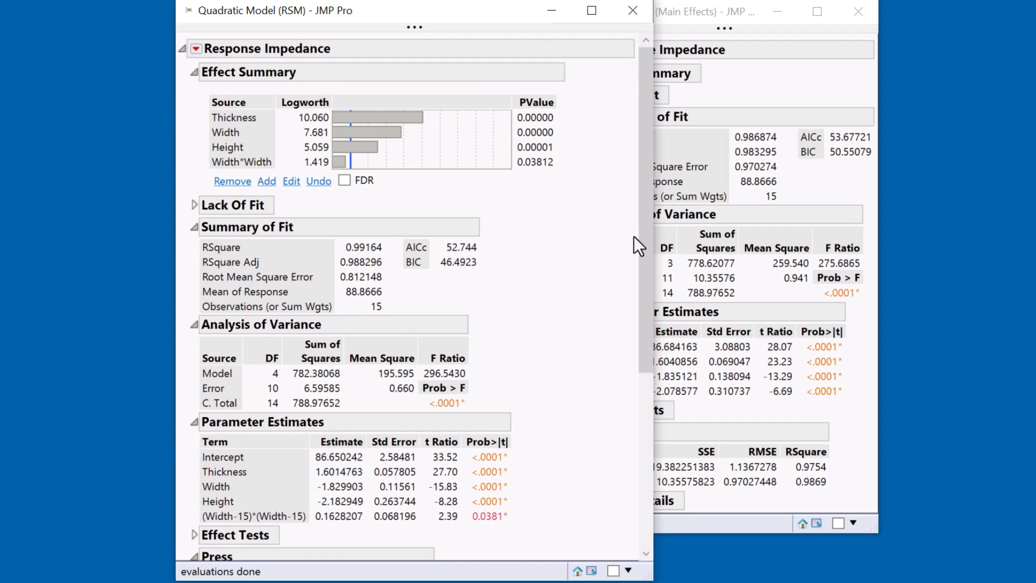
drag(500, 11, 410, 10)
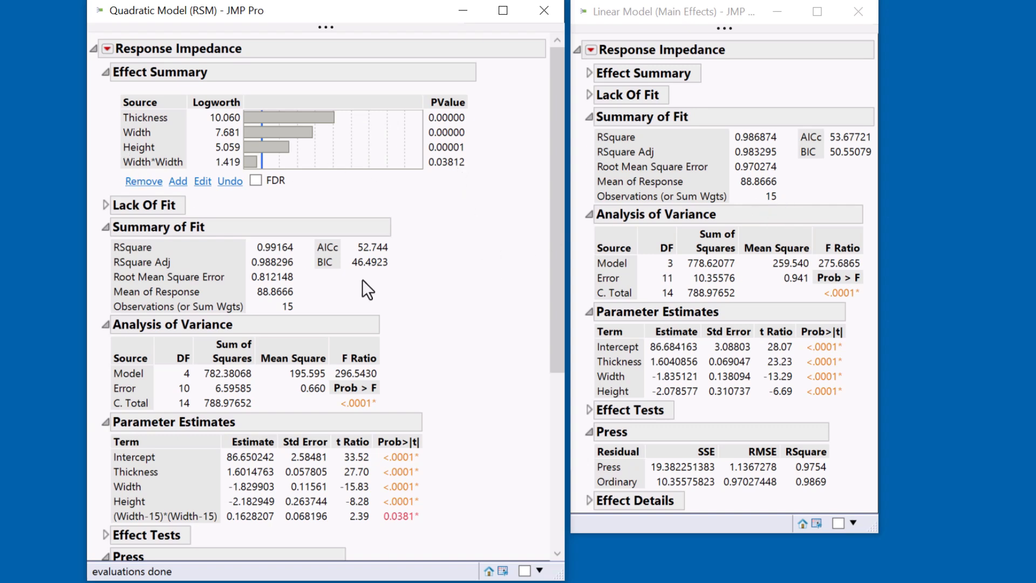
scroll(470, 377, down, 3)
scroll(470, 376, down, 3)
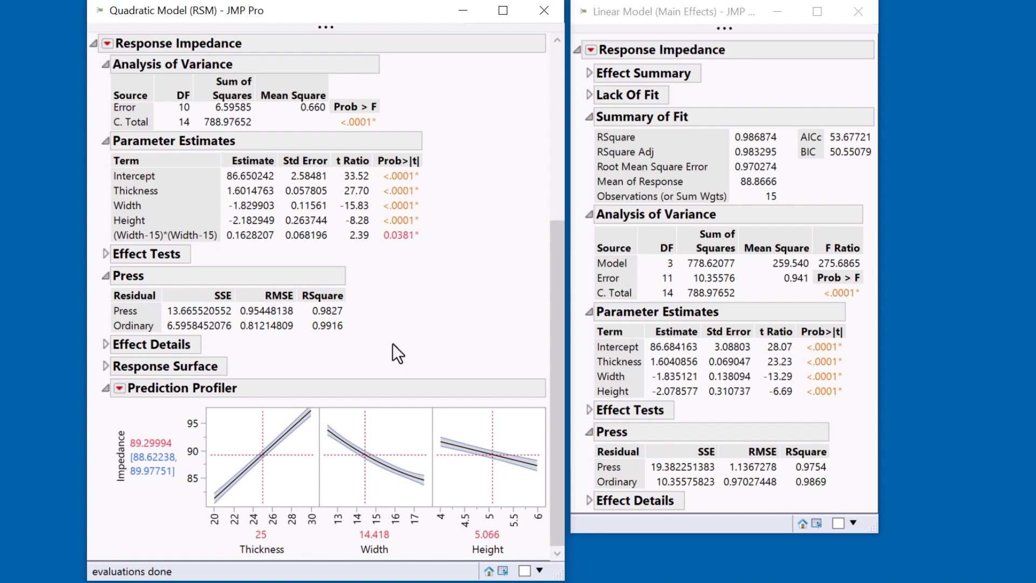
scroll(393, 343, up, 5)
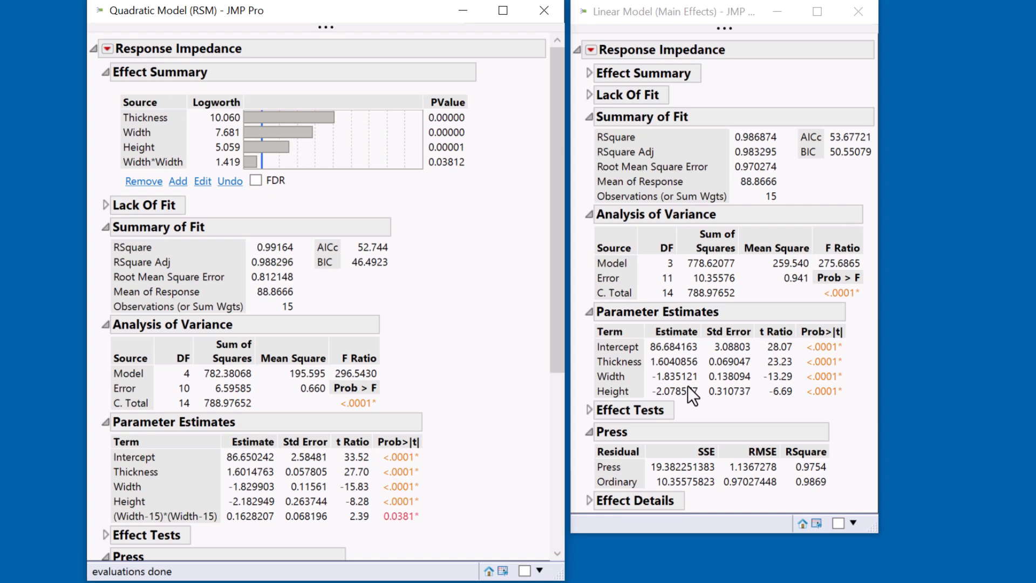
click(589, 95)
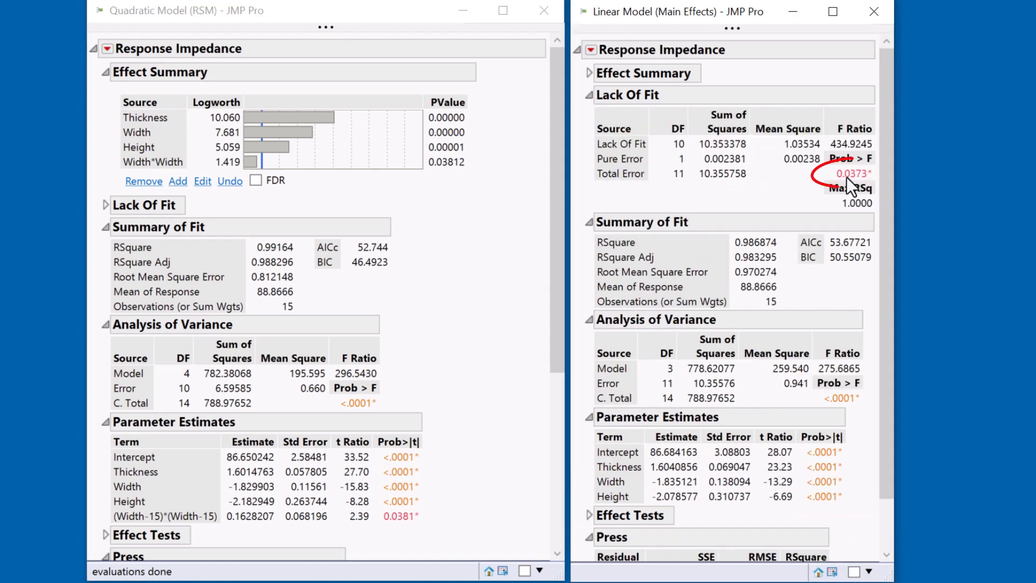
click(589, 96)
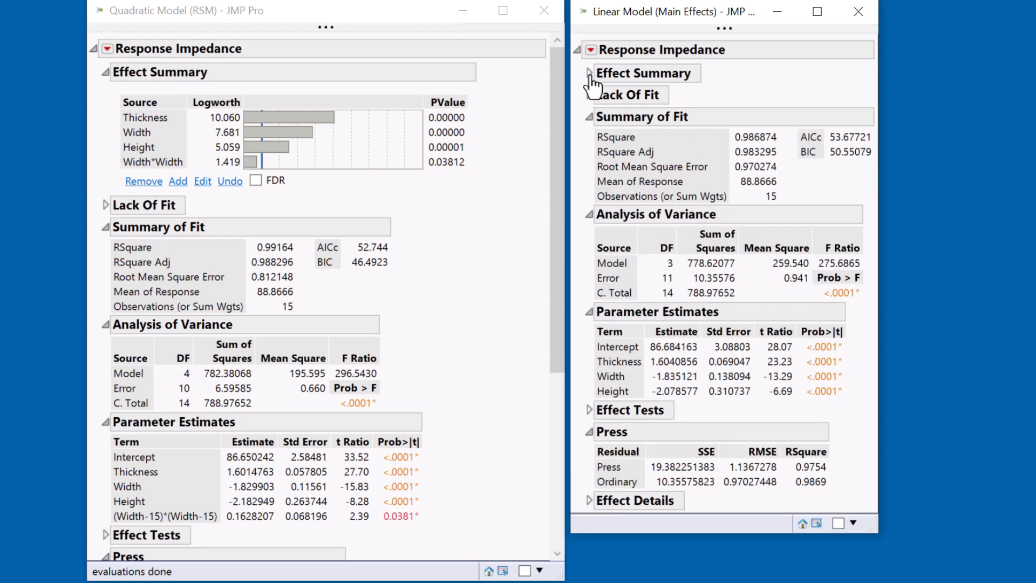
Save the linear model's Studentized Residuals as a data table column and bring up the Thin Film Impedance table
click(592, 50)
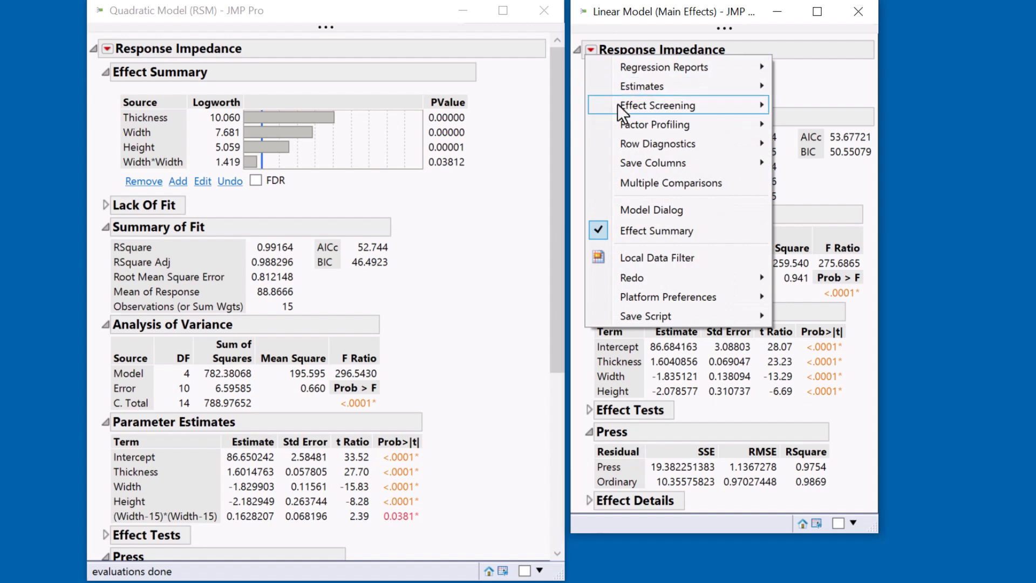
mouse_move(629, 143)
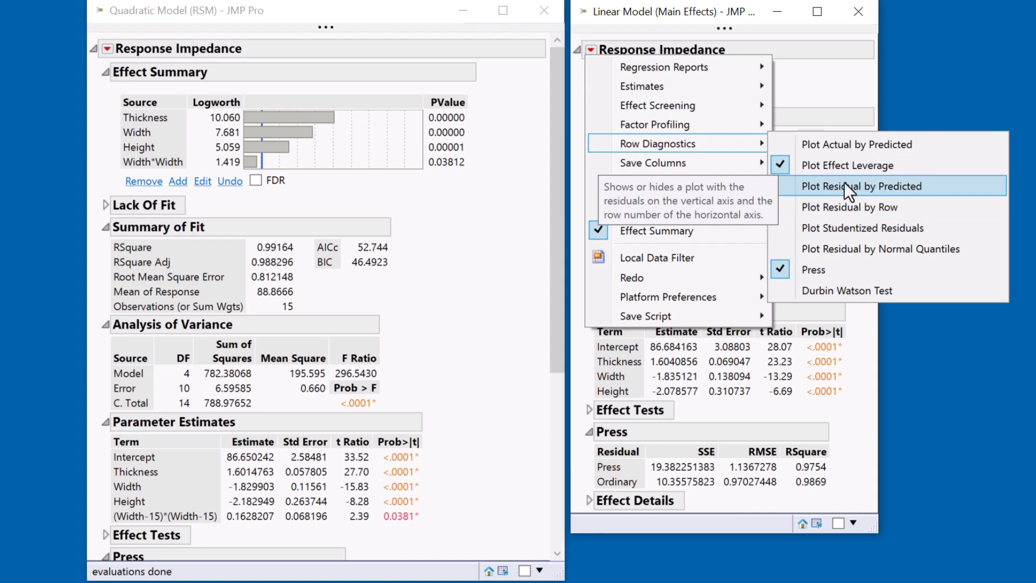
mouse_move(720, 167)
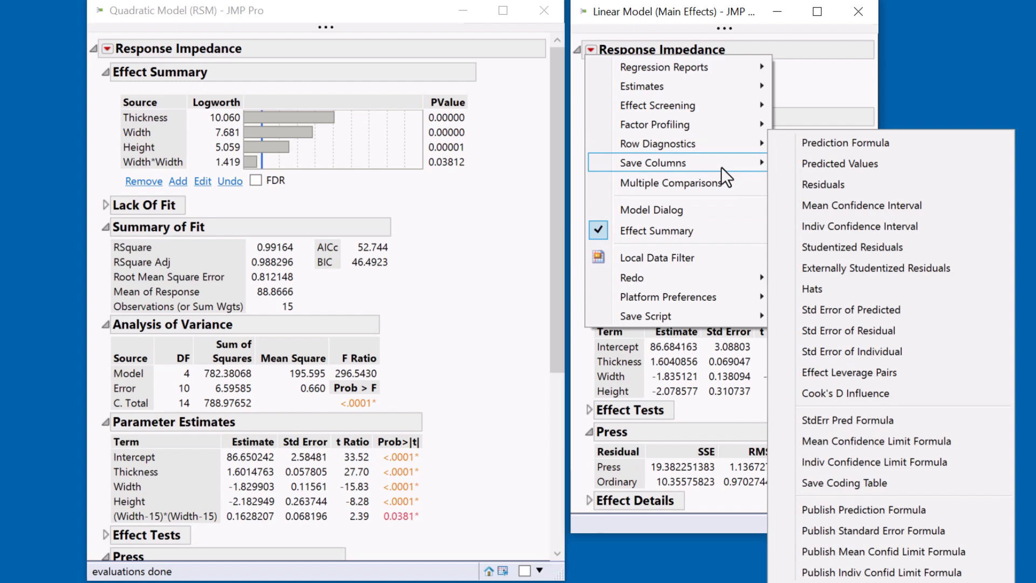
click(874, 248)
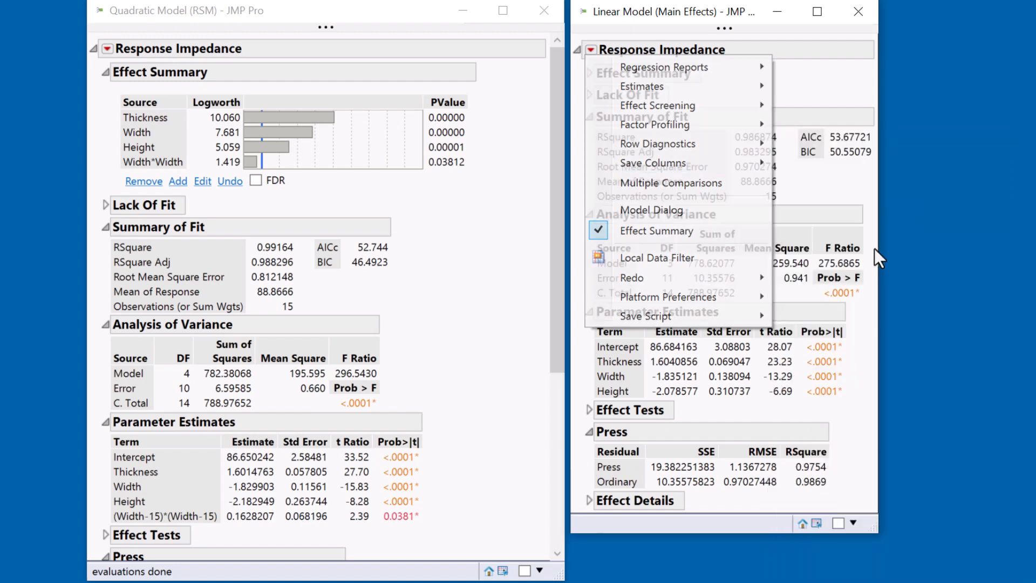
click(816, 522)
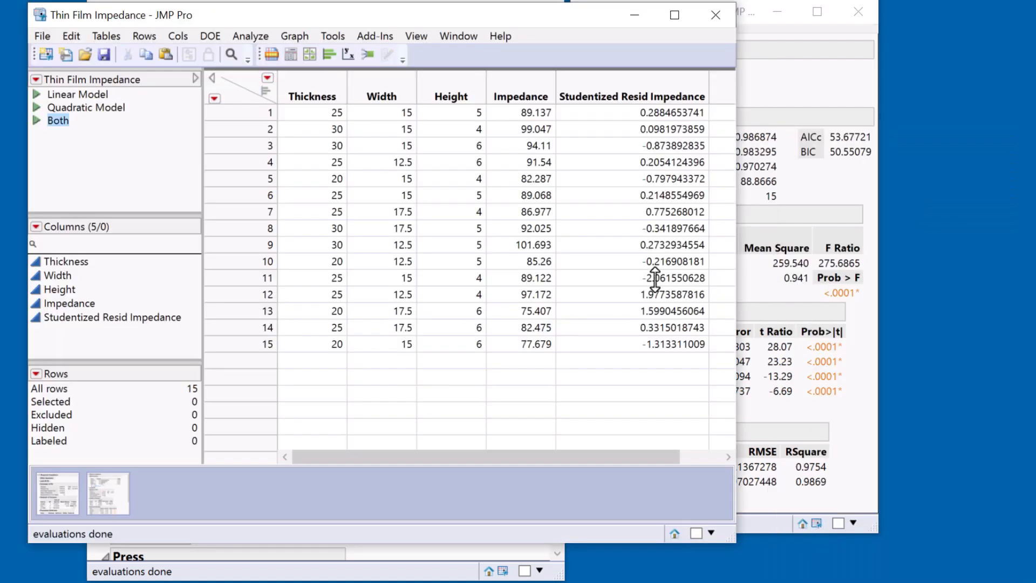
Plot Studentized Resid Impedance against Thickness in Graph Builder
click(294, 35)
click(318, 55)
click(127, 181)
drag(127, 186, 294, 299)
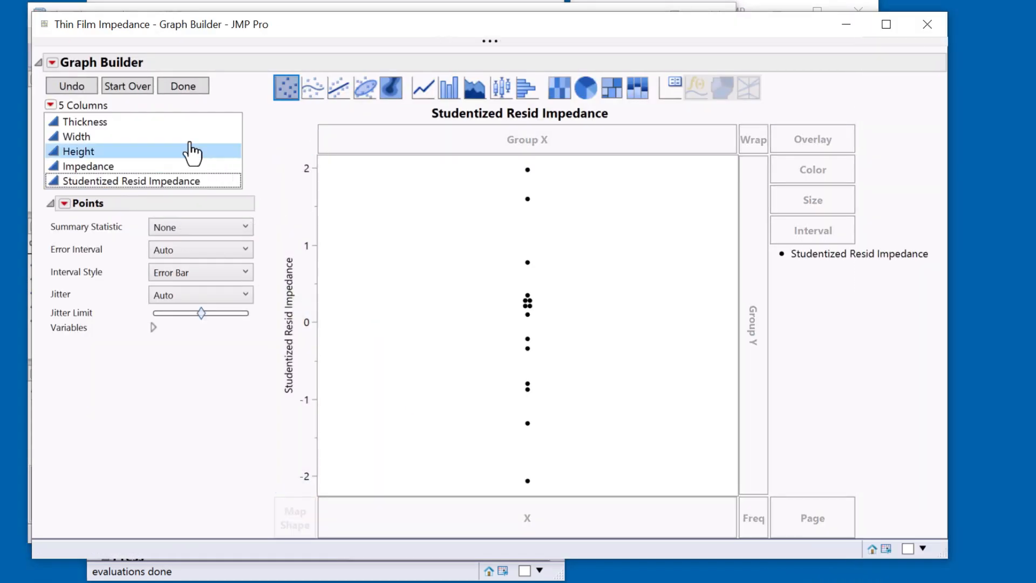
click(138, 123)
drag(151, 148, 521, 518)
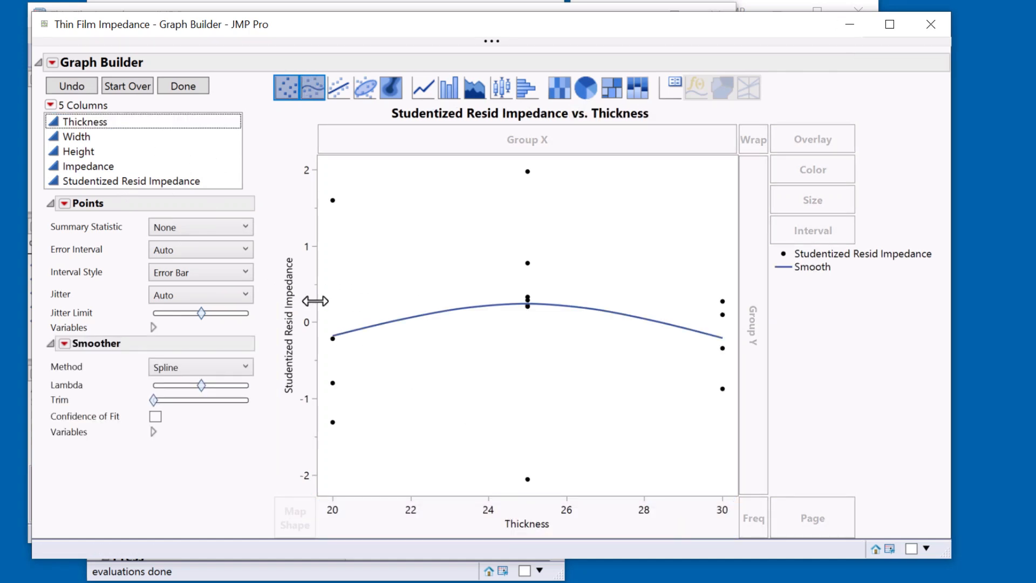
Add a reference line at 0 to the Studentized Resid Impedance axis
right_click(309, 292)
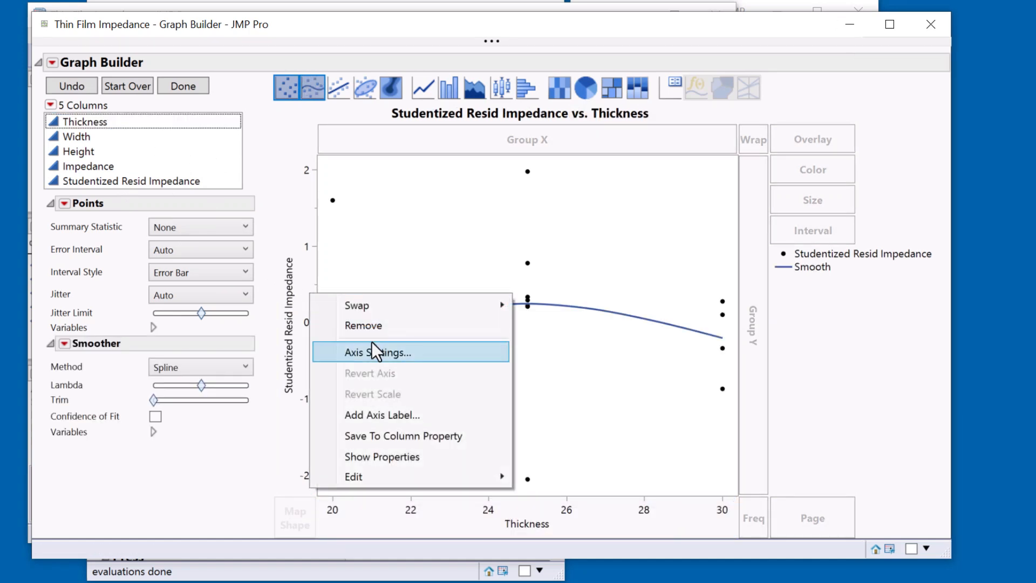
click(371, 341)
click(562, 324)
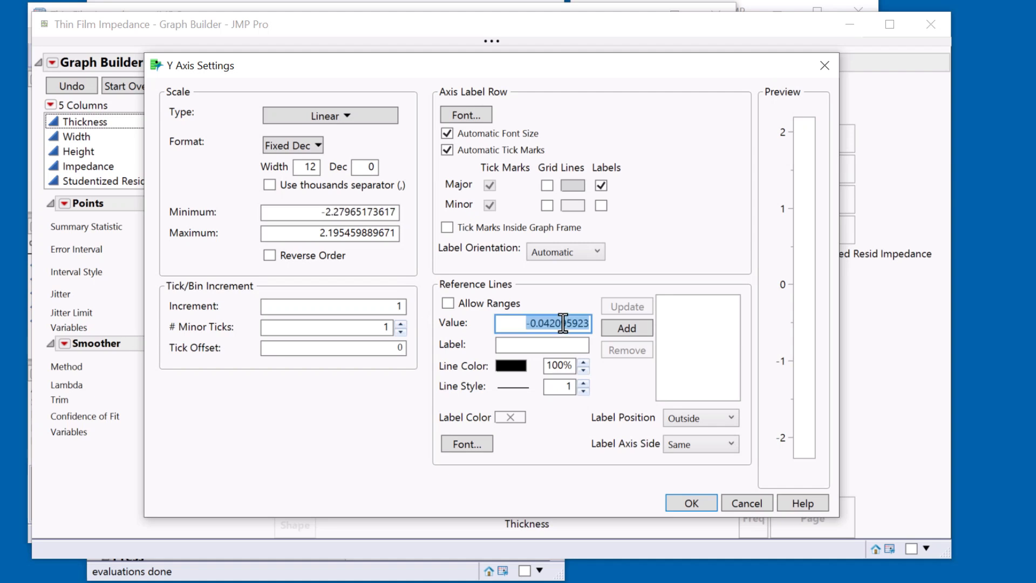
text(0)
click(626, 328)
click(700, 502)
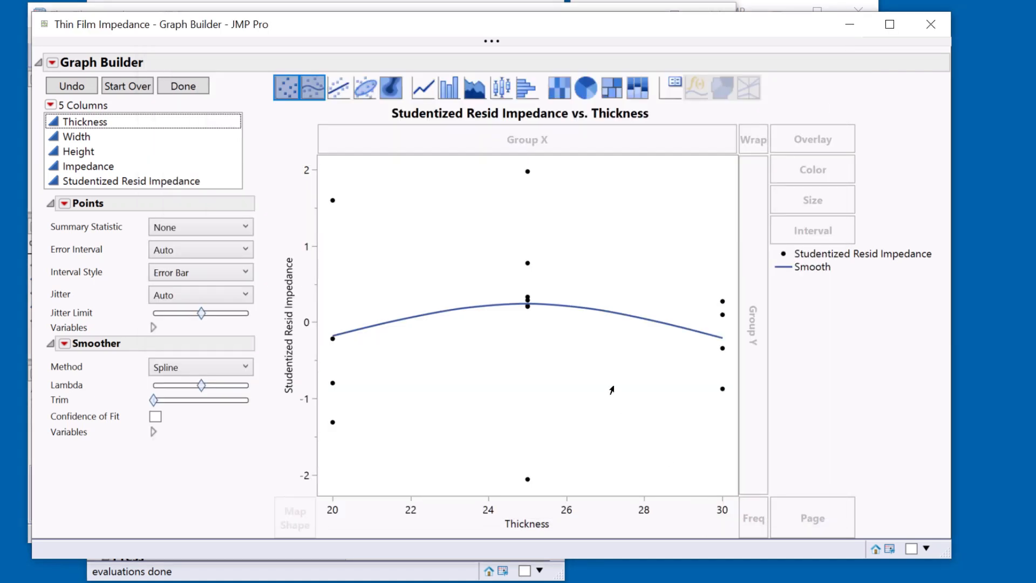
Add a Column Switcher that swaps Thickness with Width and Height, and finish the graph by hiding the Graph Builder controls
drag(407, 23, 427, 21)
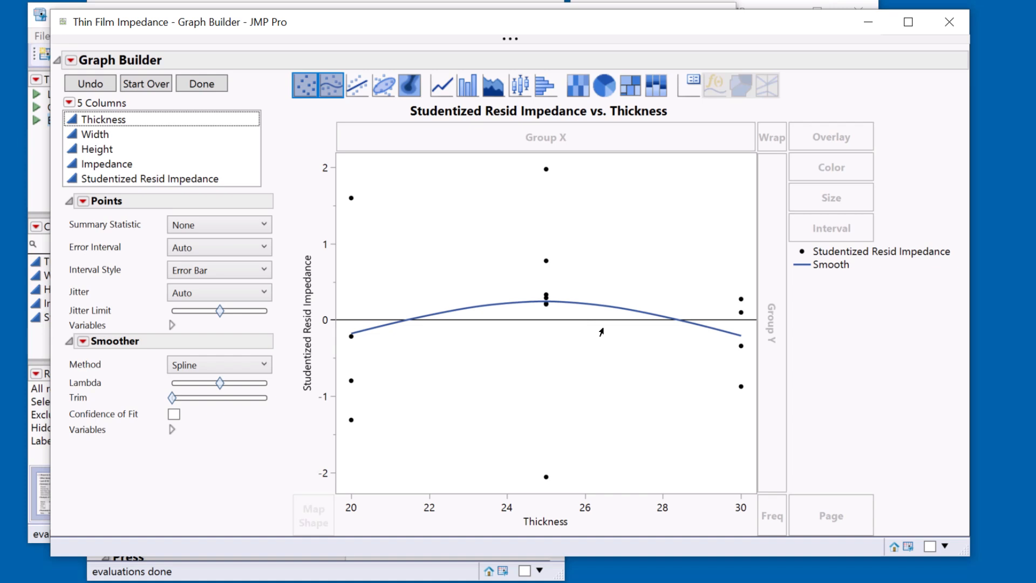
mouse_move(469, 37)
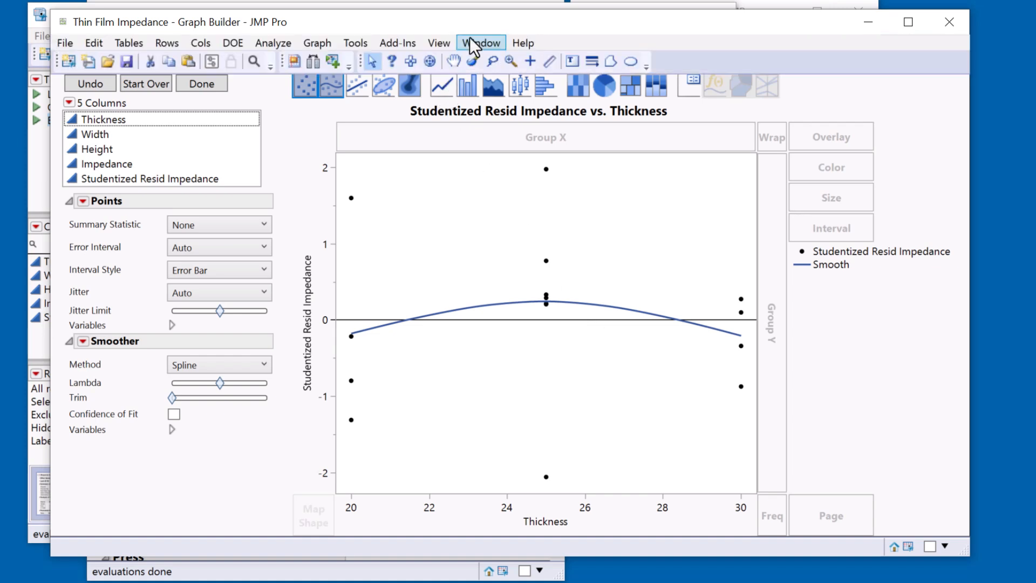
click(316, 61)
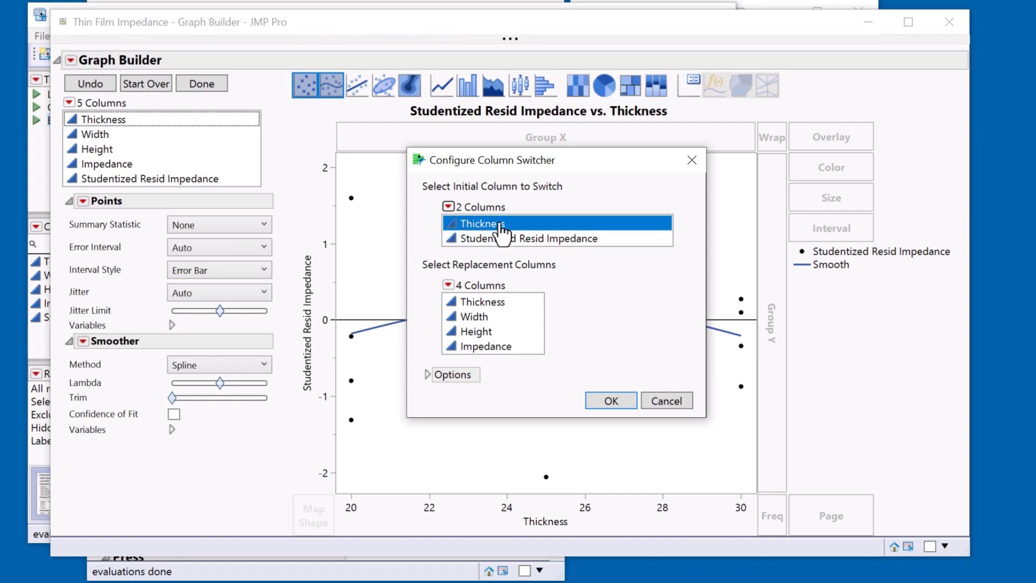
drag(490, 332, 491, 304)
click(604, 400)
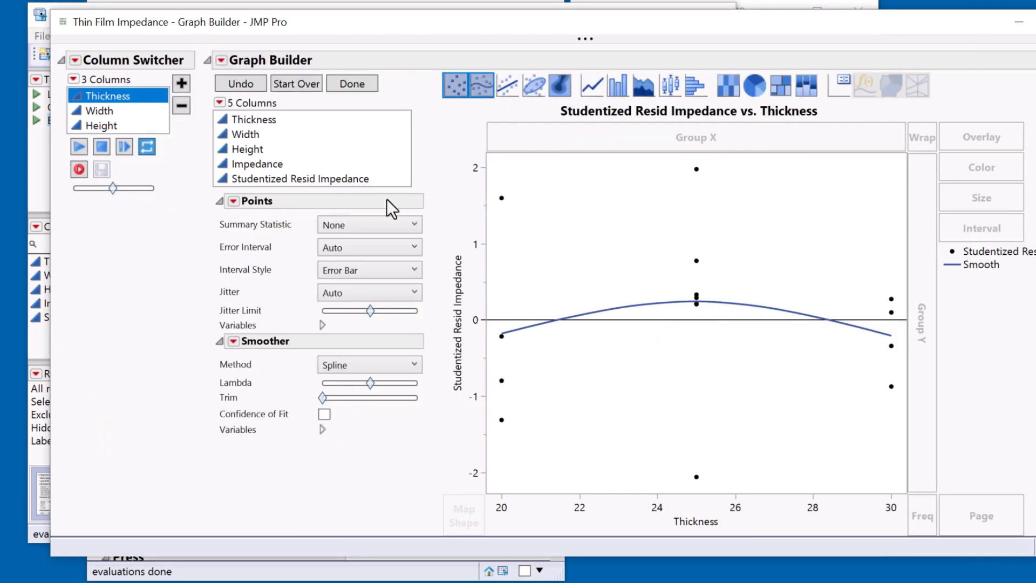
click(343, 83)
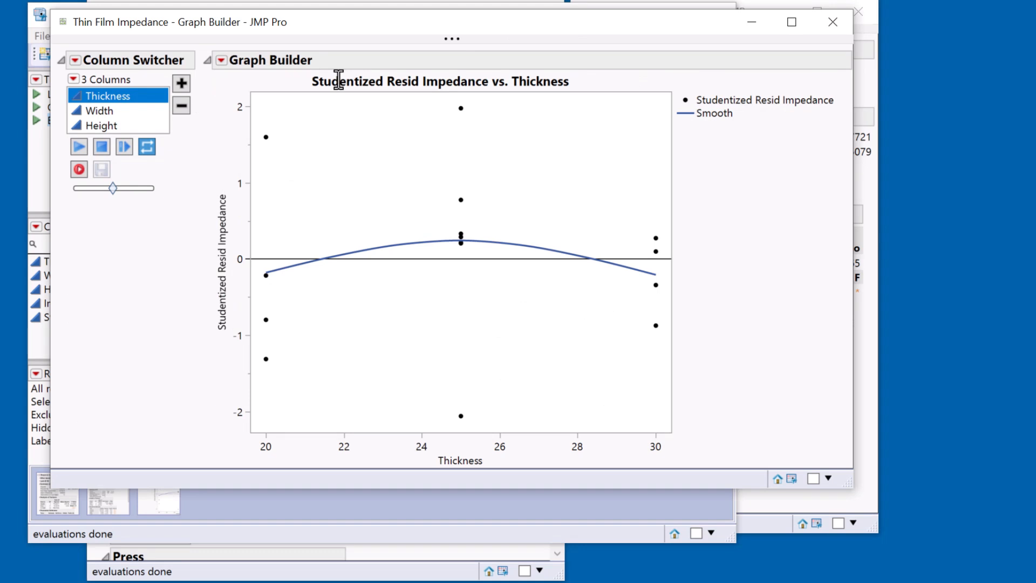
drag(445, 27, 492, 47)
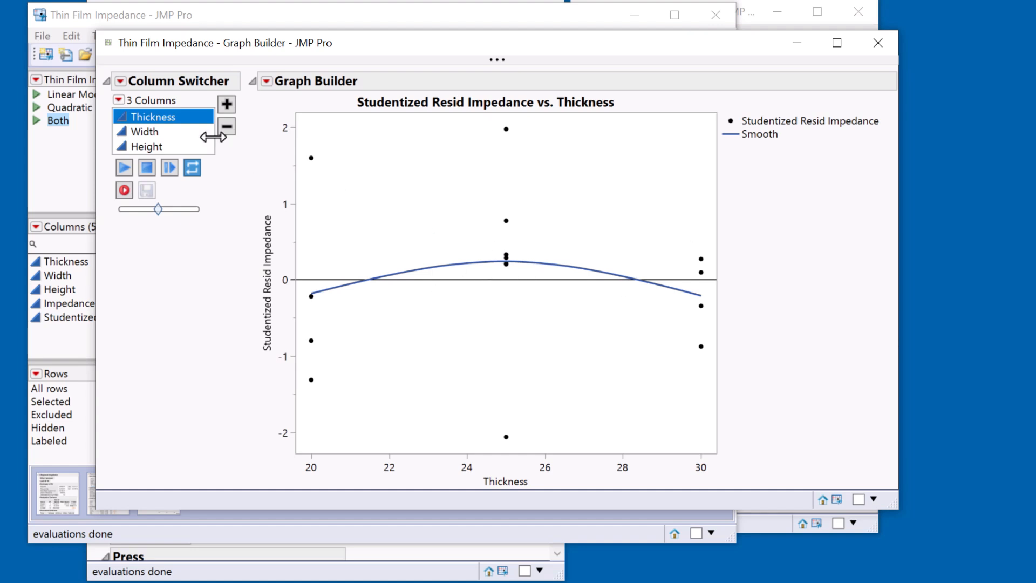
Examine the residual plots against Width, Height and Thickness for curvature, and return to the two model reports
click(164, 135)
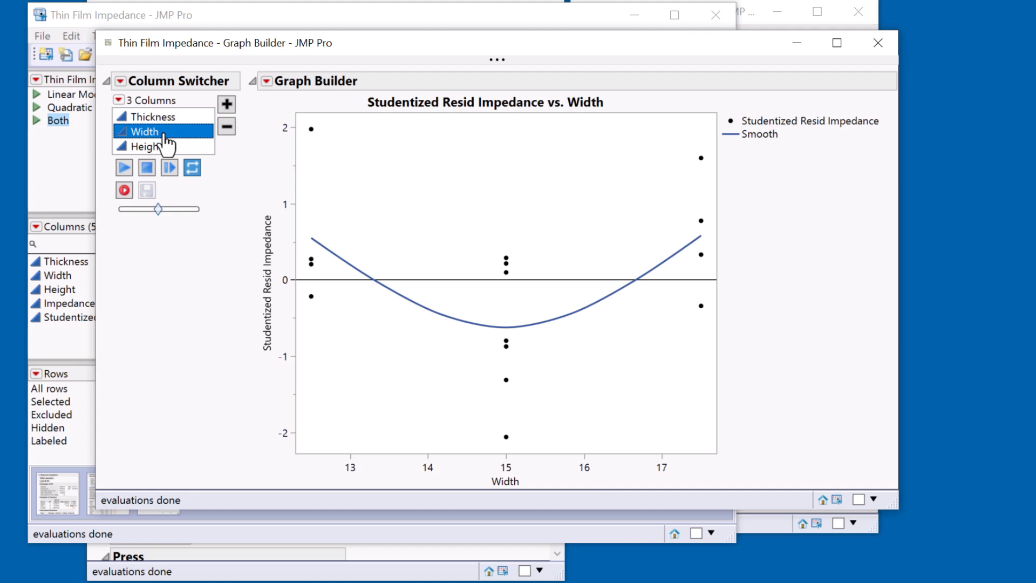
key(Down)
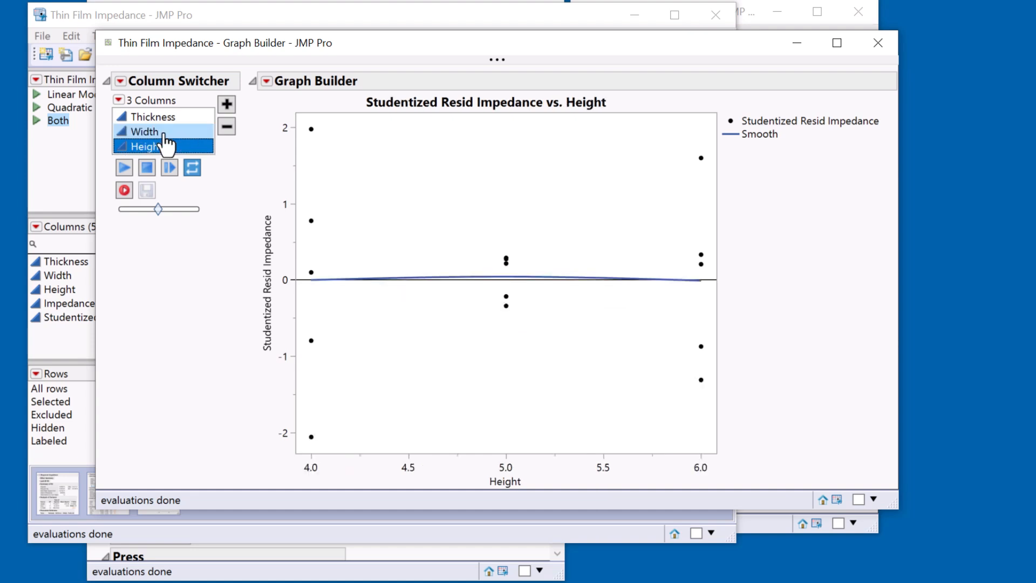
click(164, 135)
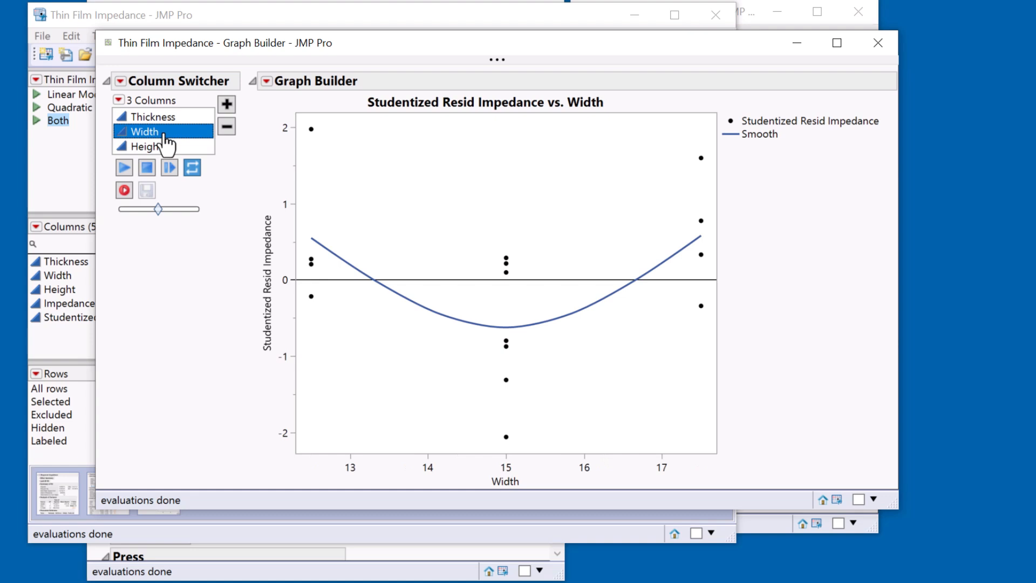
key(Up)
key(Down)
click(879, 43)
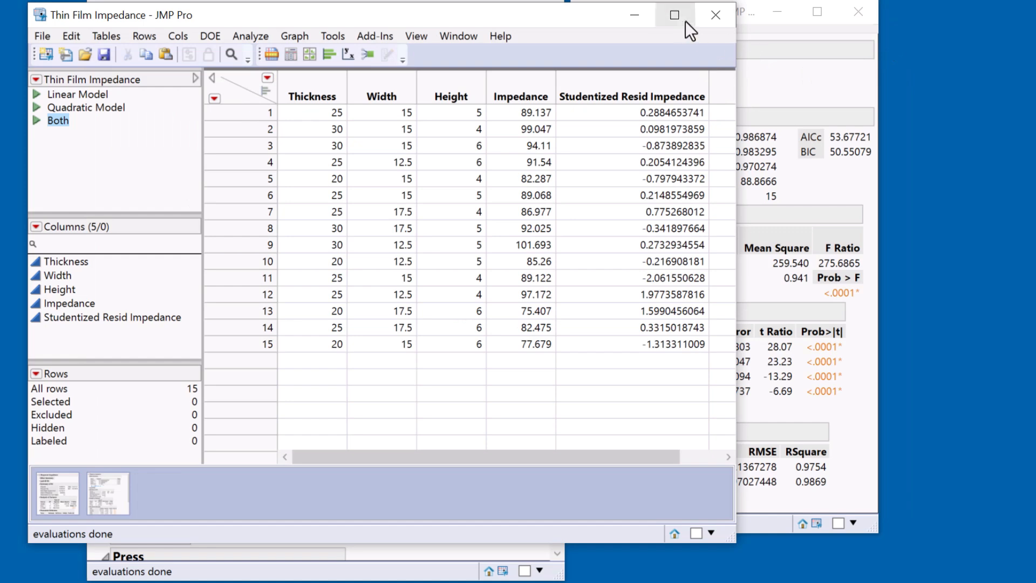
click(637, 14)
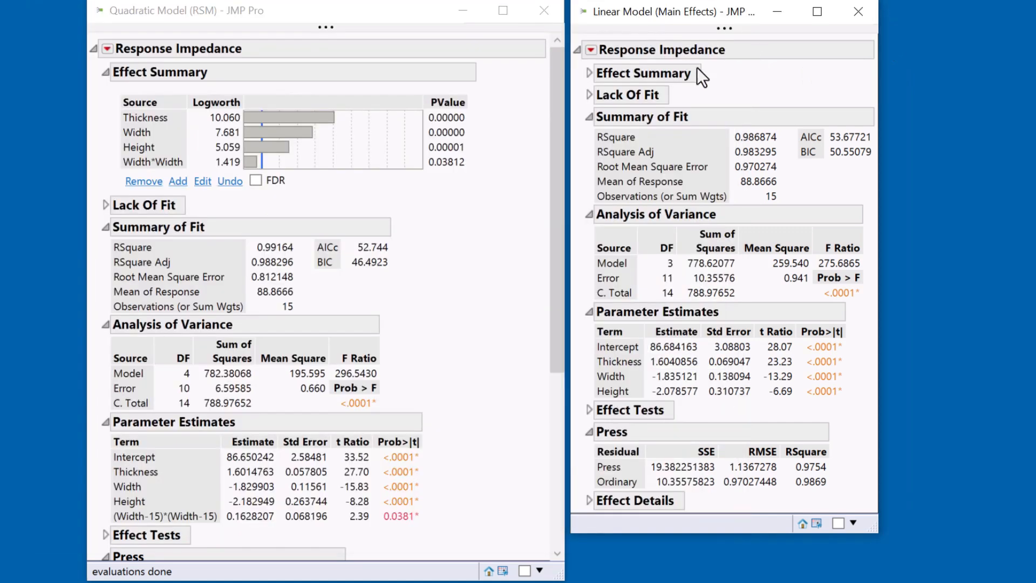
Edit the linear model's effects to add Width*Thickness, Width*Width and Width*Height, and refit the model
click(592, 75)
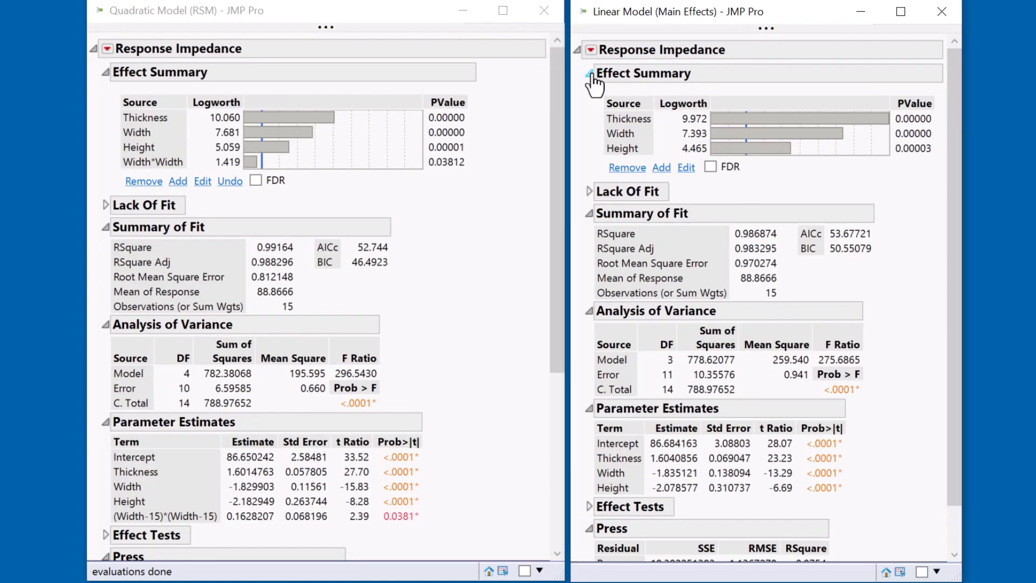
click(686, 168)
click(917, 135)
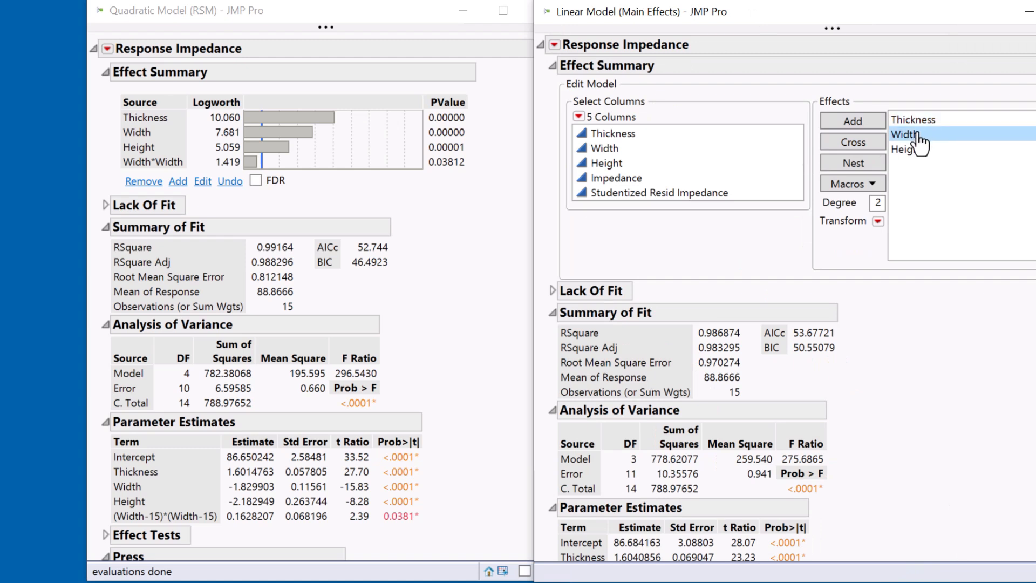
click(917, 134)
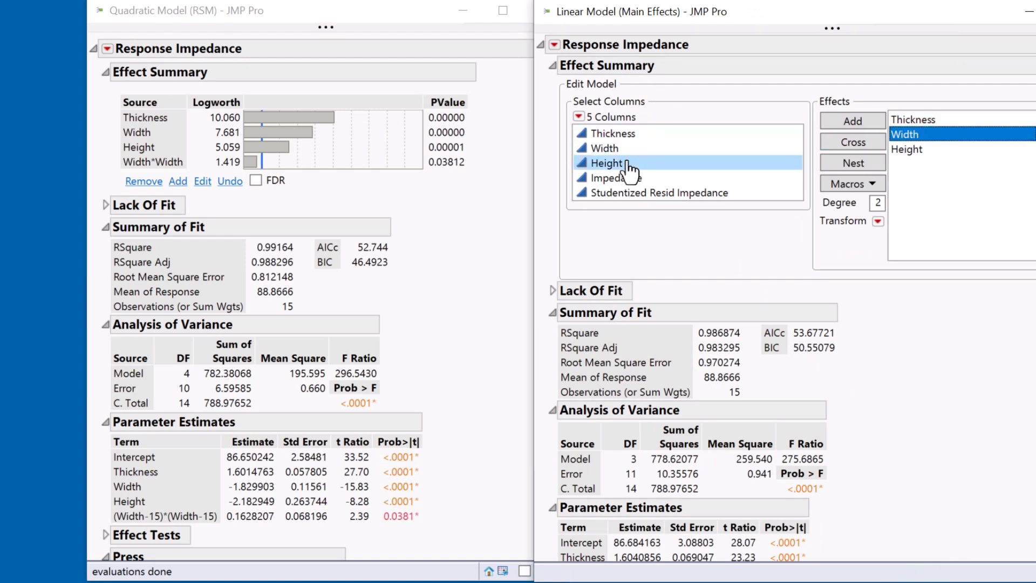
drag(623, 162, 647, 134)
click(855, 143)
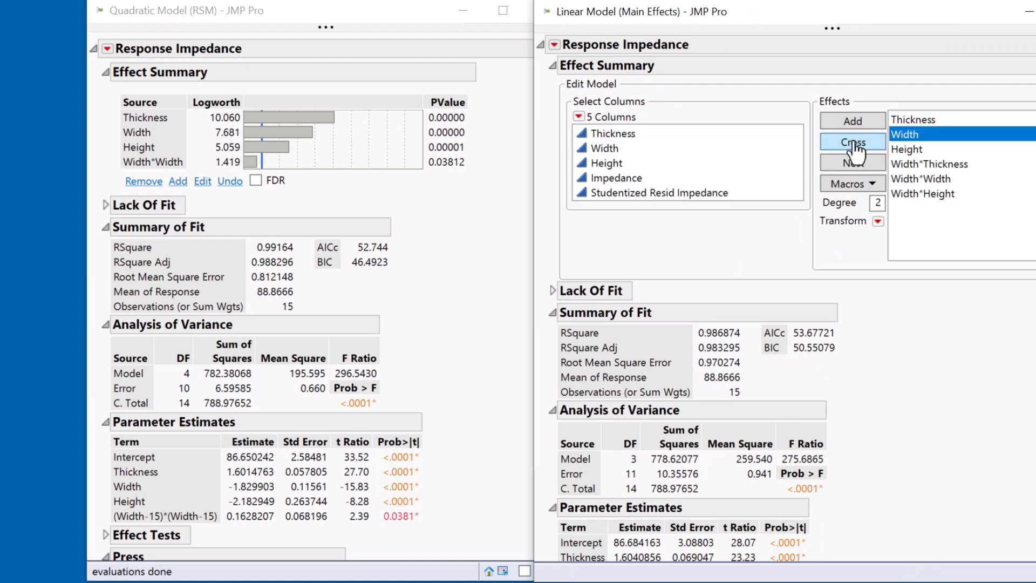
click(931, 180)
click(937, 165)
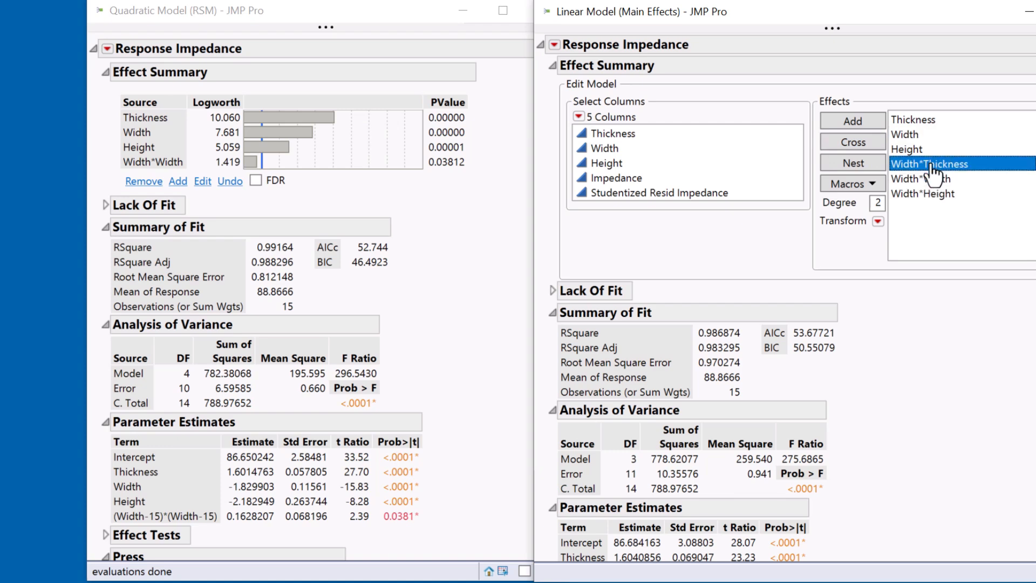
ctrl+click(938, 194)
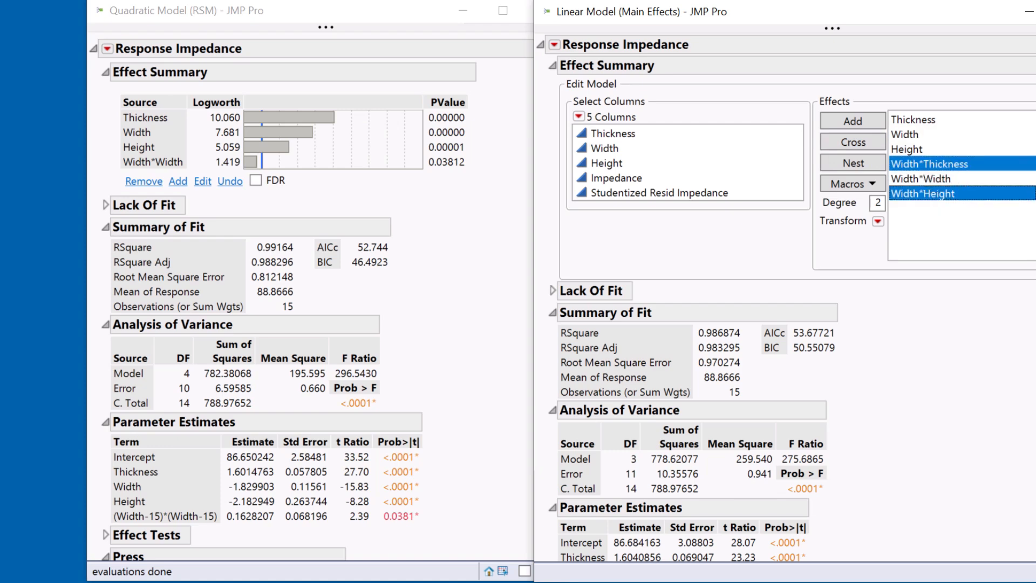
click(1033, 129)
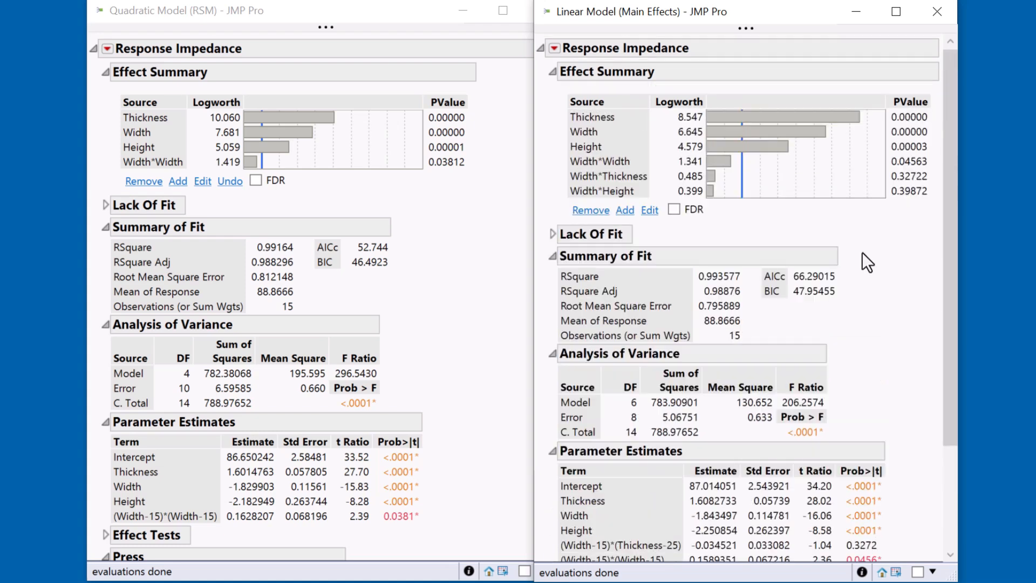
Remove the Width*Height and Width*Thickness effects from the linear model and place its report beside the quadratic model's report
click(607, 190)
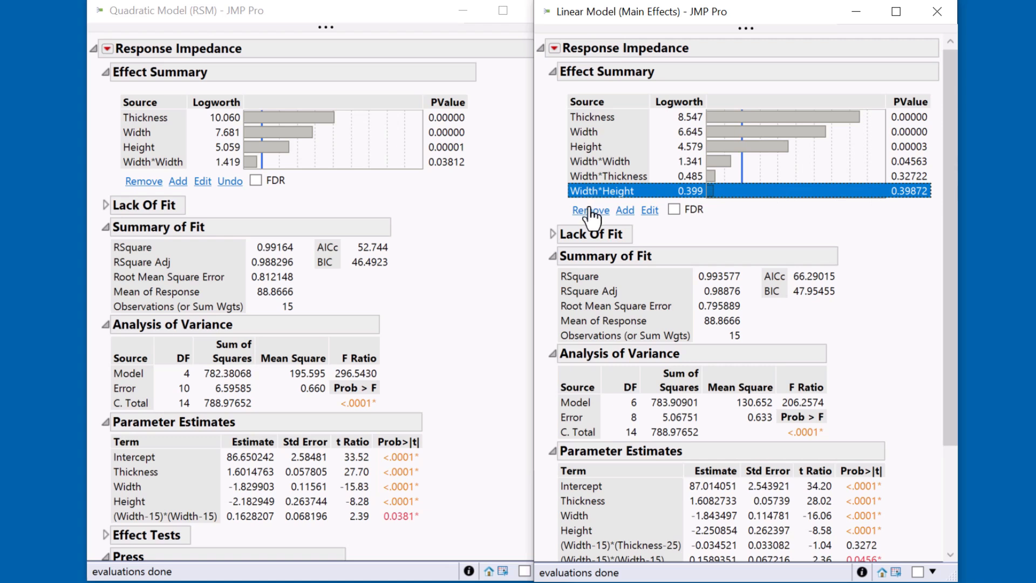
click(590, 210)
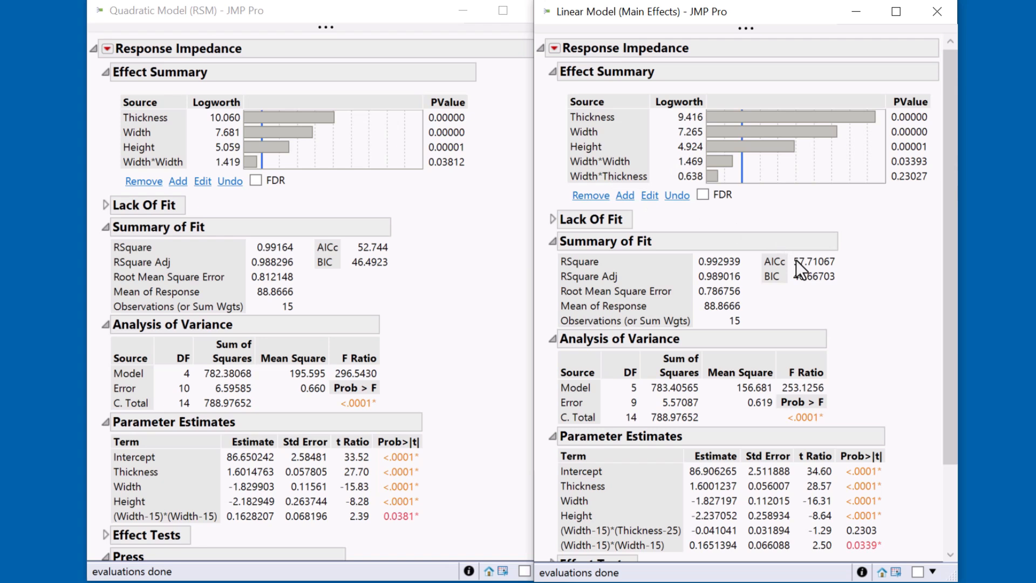
click(600, 177)
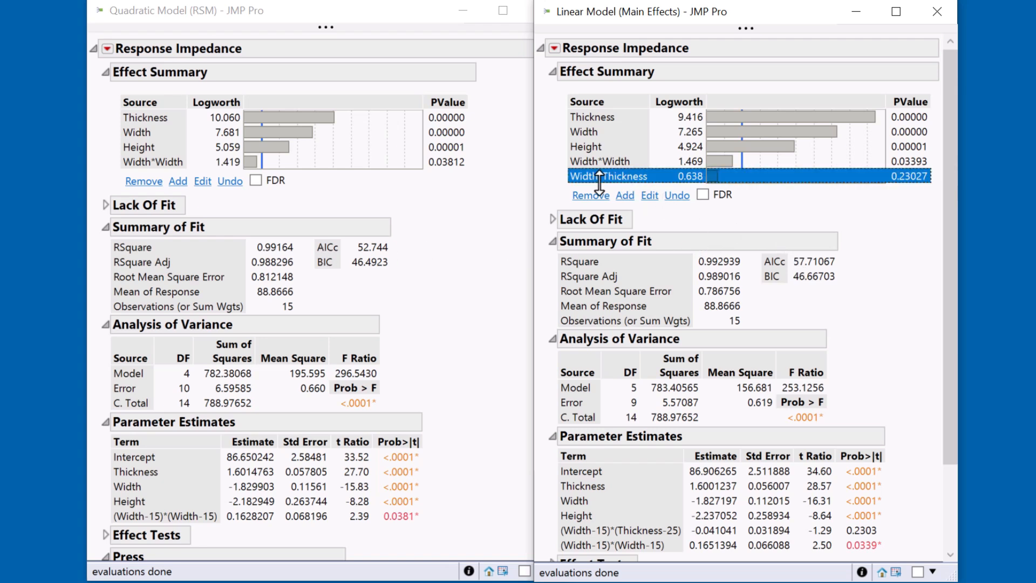
click(591, 194)
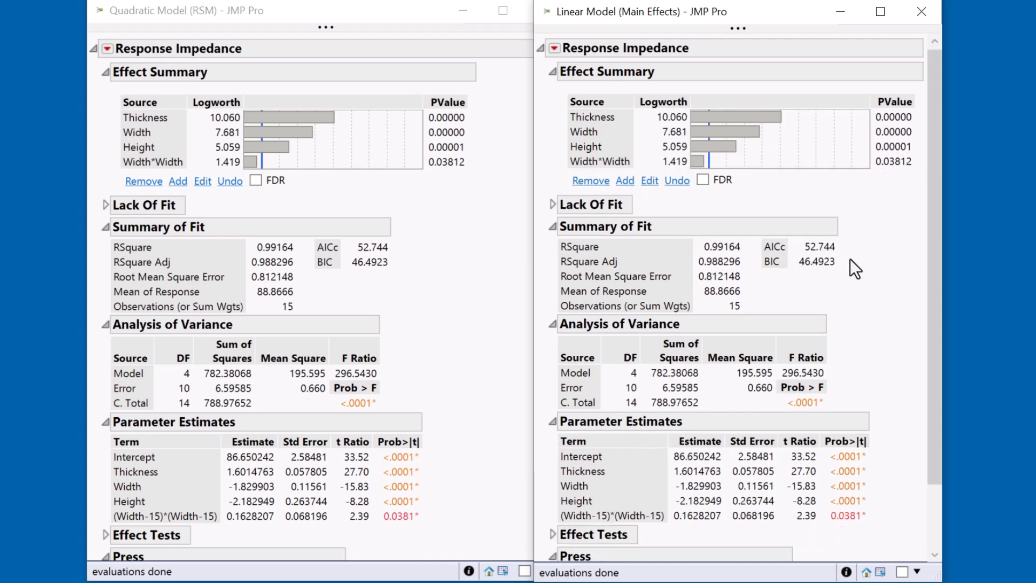
drag(727, 18, 767, 8)
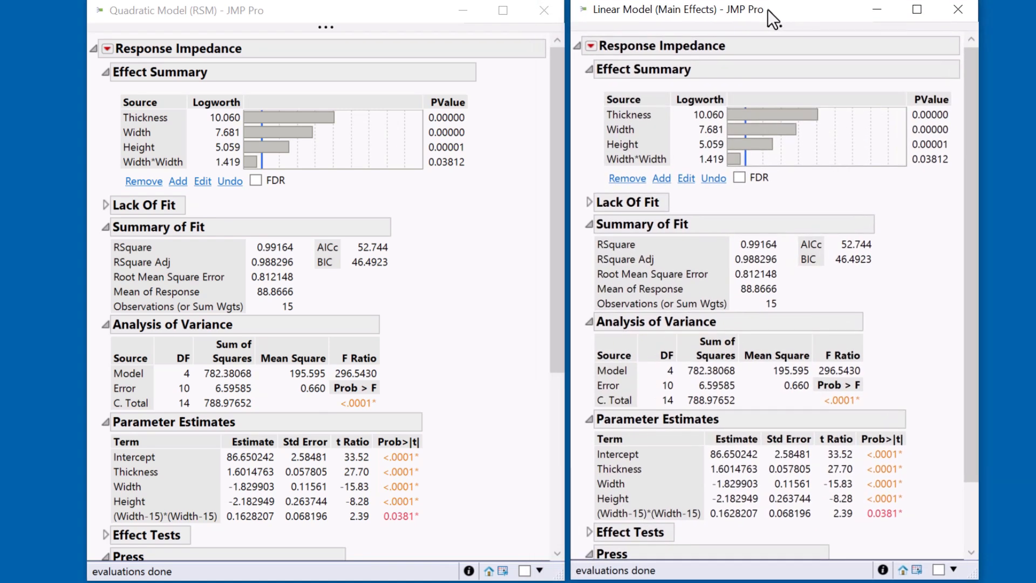